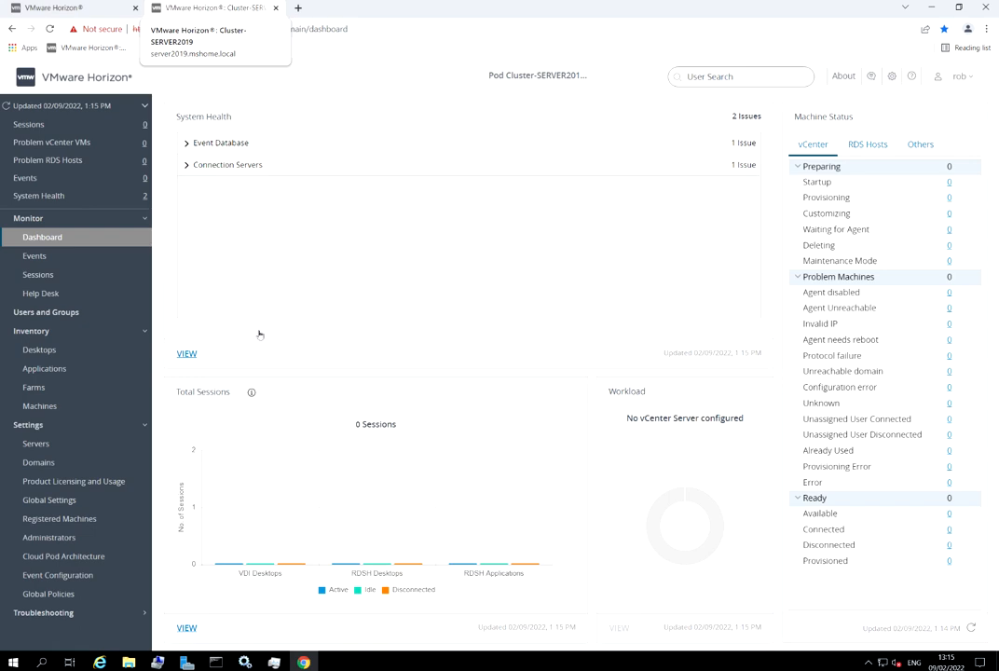
- Open the system health issue details and check the TLS certificate status of the SERVER2019 connection server
{"action": "left_click", "coordinate": [187, 354]}
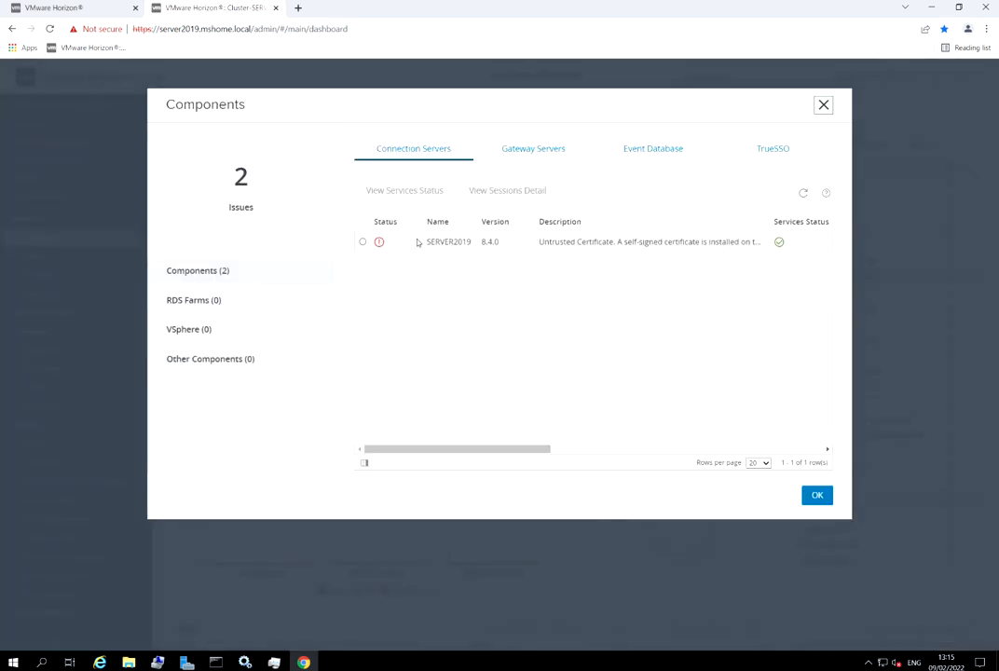
{"action": "left_click_drag", "start_coordinate": [497, 450], "coordinate": [737, 465]}
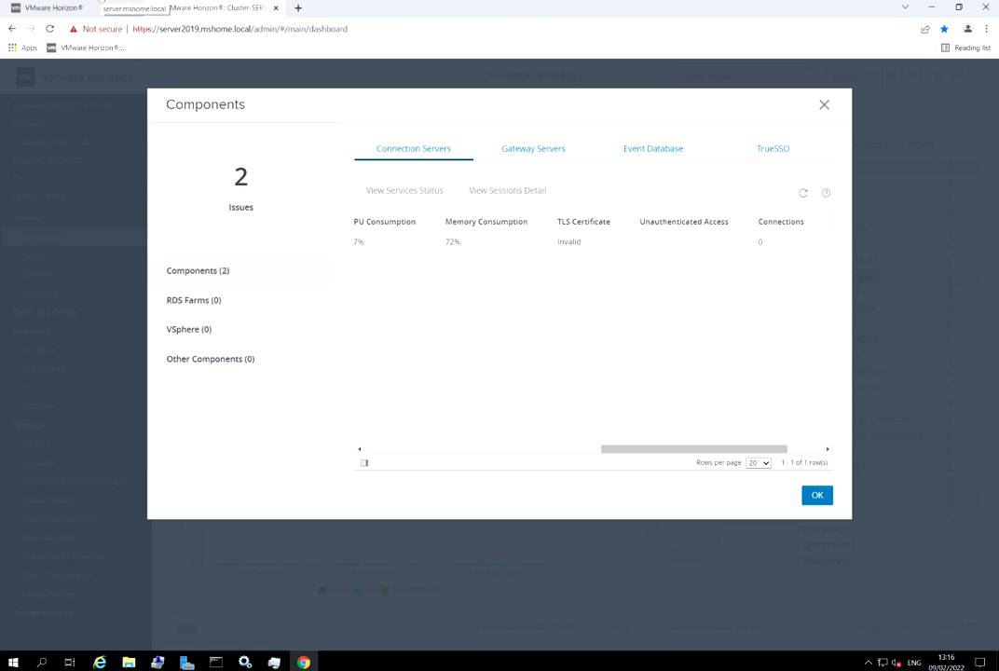
- Switch to the server.mshome.local session and open an empty Microsoft Management Console
{"action": "left_click", "coordinate": [102, 1]}
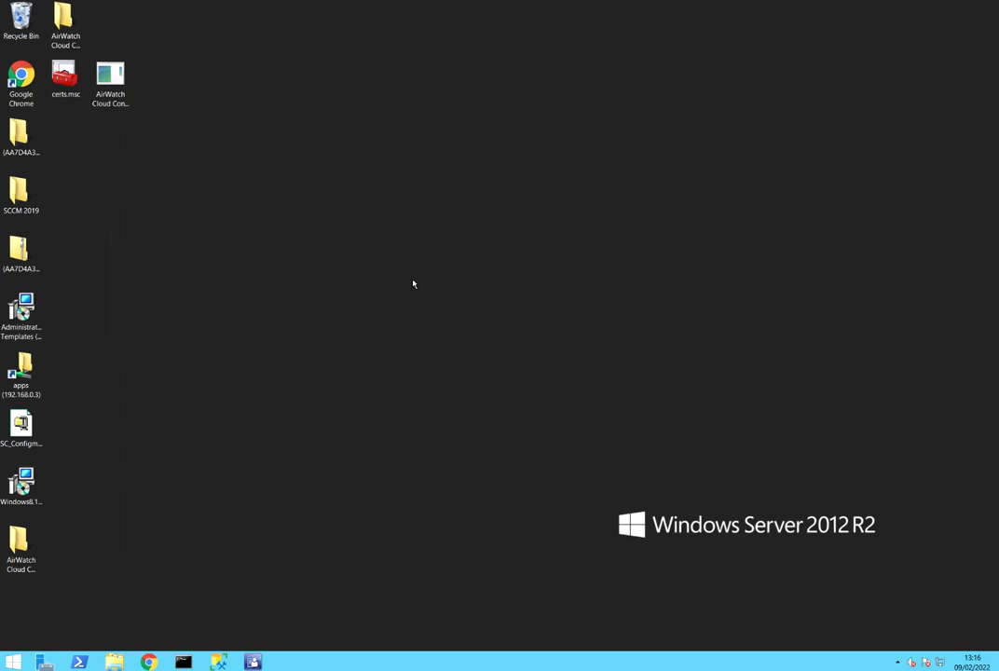
{"action": "key", "text": "super+r"}
{"action": "key", "text": "Return"}
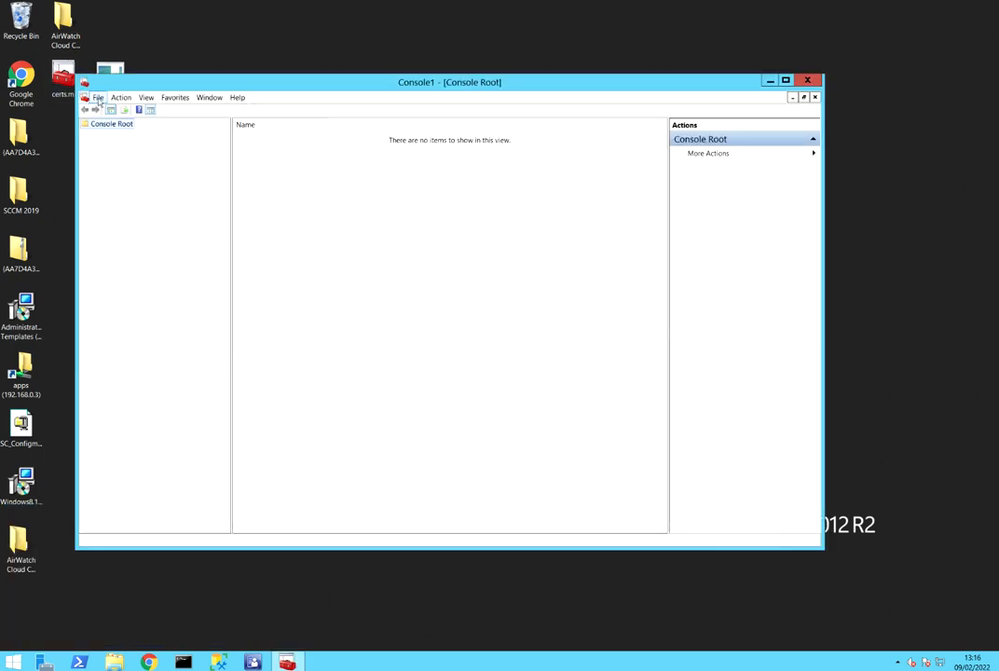
- Add the Certificate Templates snap-in to the console's selected snap-ins
{"action": "left_click", "coordinate": [97, 97]}
{"action": "left_click", "coordinate": [132, 156]}
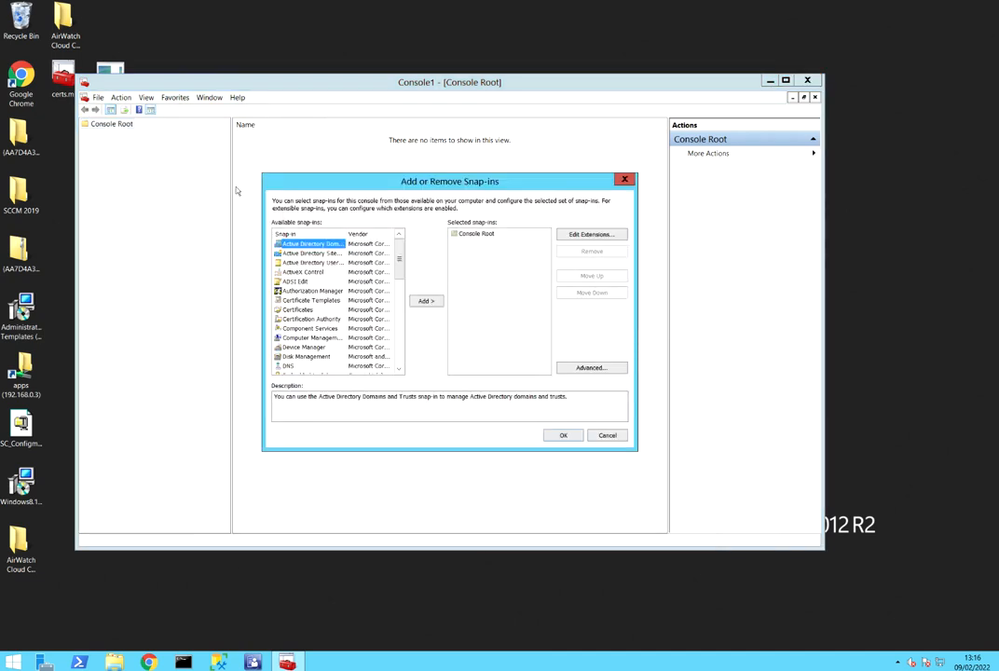
{"action": "left_click", "coordinate": [312, 300]}
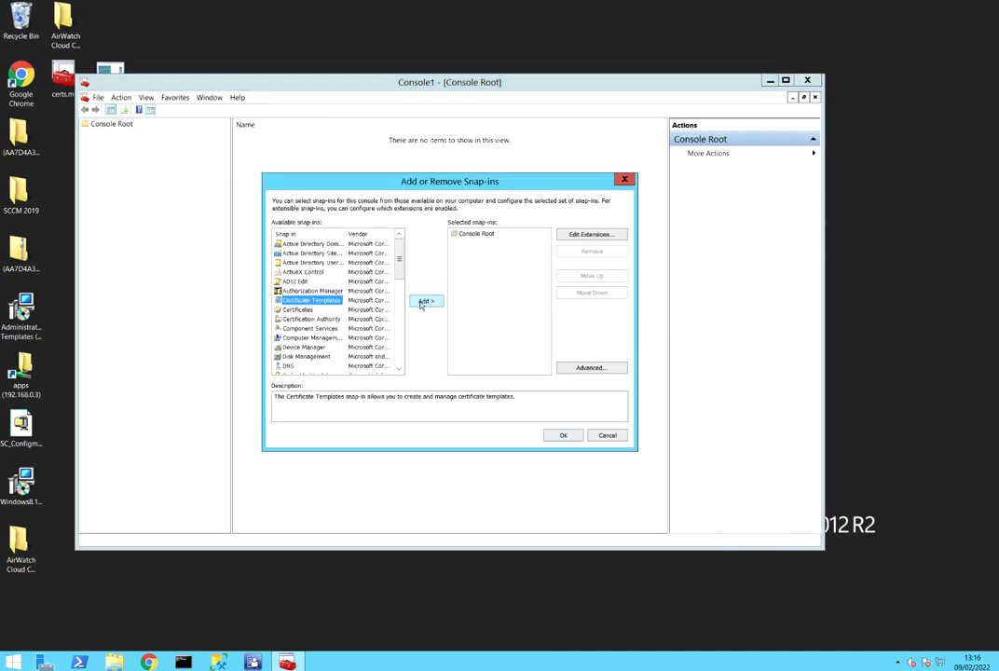
{"action": "left_click", "coordinate": [425, 301]}
- Add the Certification Authority snap-in for the local computer and accept the snap-in selection
{"action": "left_click", "coordinate": [312, 319]}
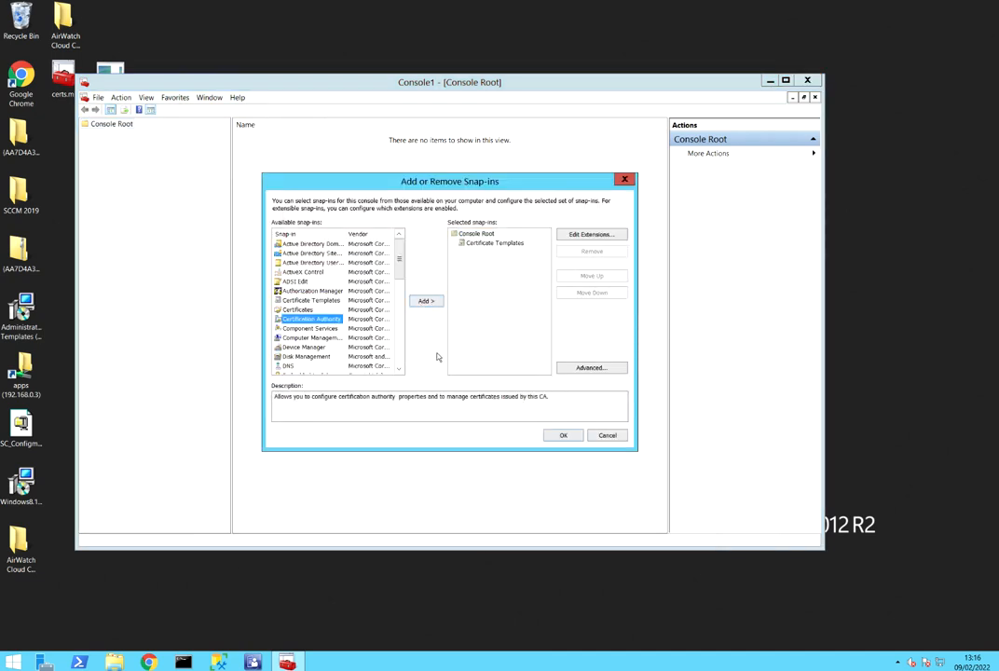
{"action": "left_click", "coordinate": [337, 301]}
{"action": "left_click", "coordinate": [334, 320]}
{"action": "left_click", "coordinate": [427, 302]}
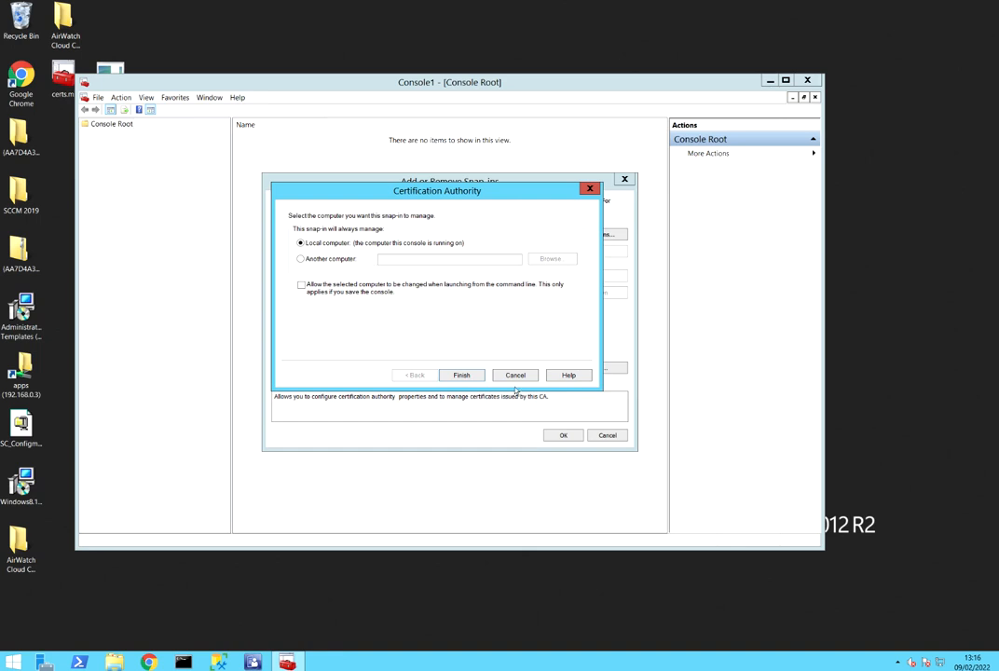
{"action": "left_click", "coordinate": [461, 375]}
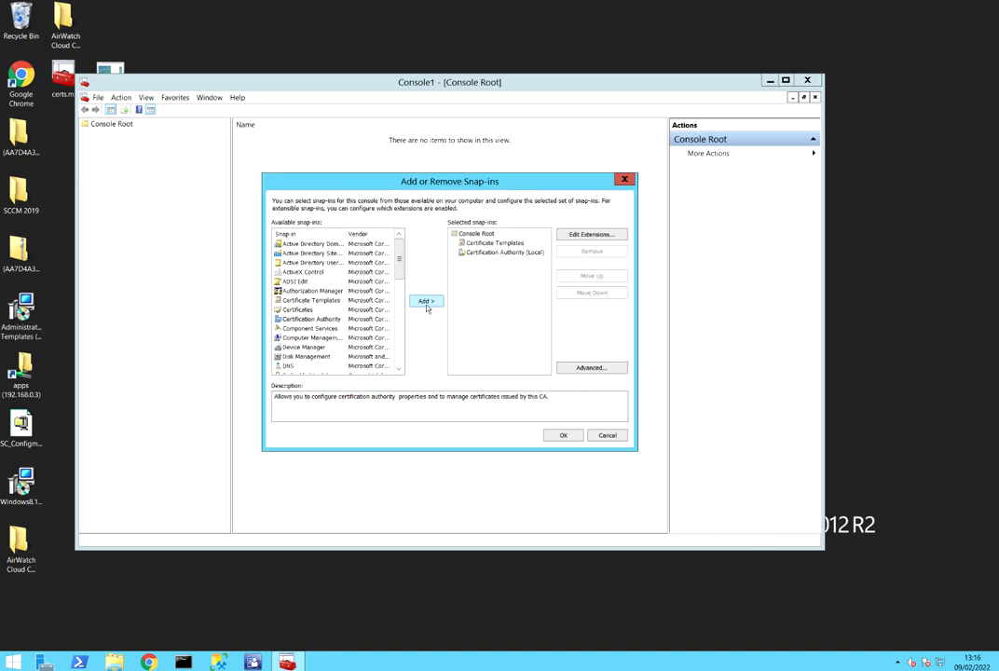
{"action": "left_click", "coordinate": [565, 436]}
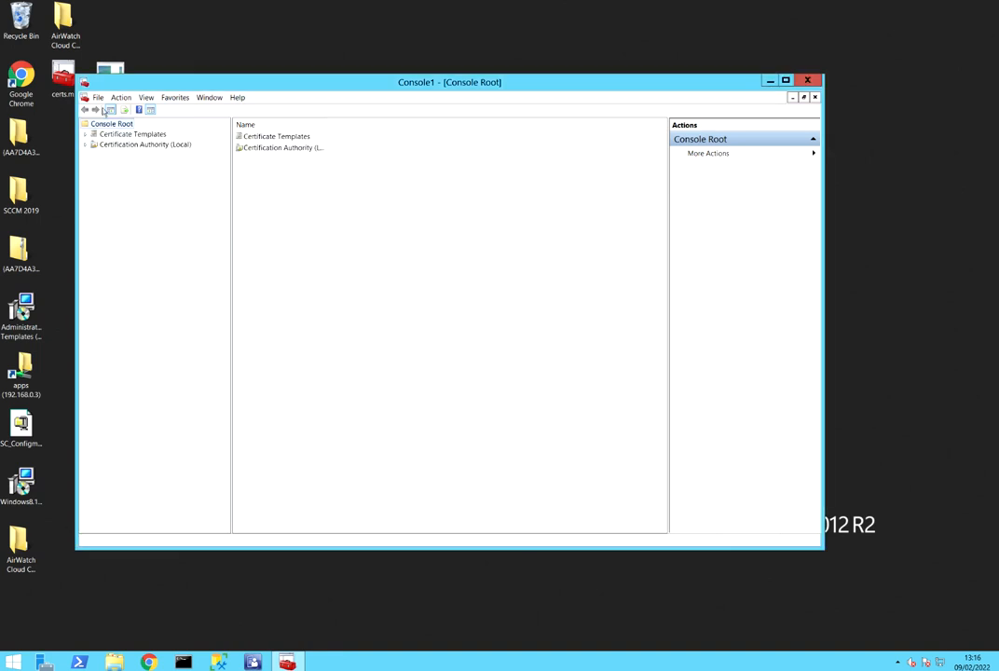
- Duplicate the Web Server certificate template
{"action": "left_click", "coordinate": [126, 135]}
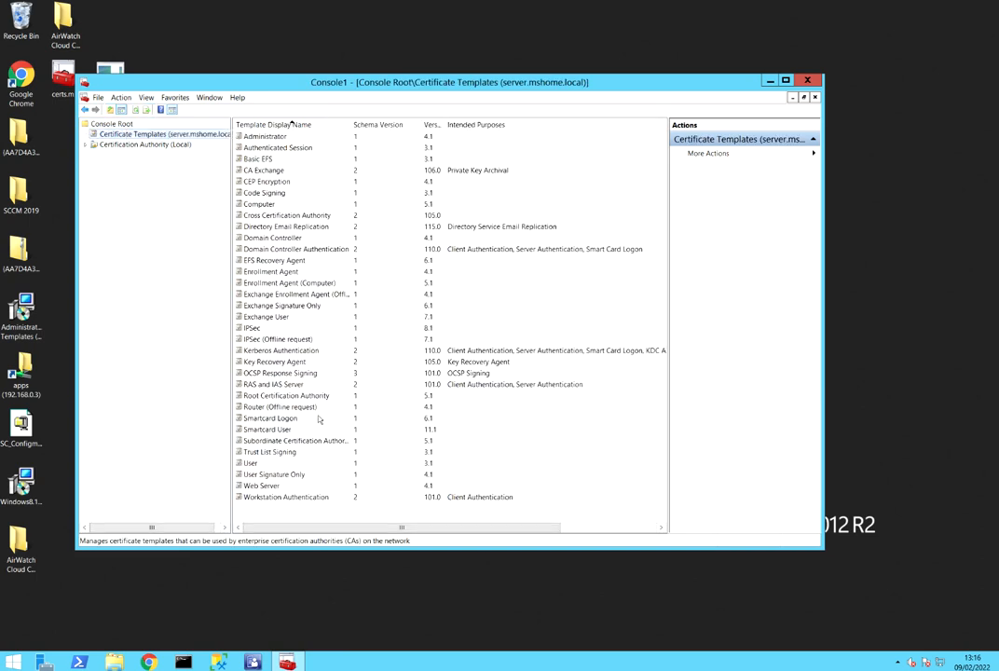
{"action": "right_click", "coordinate": [271, 486]}
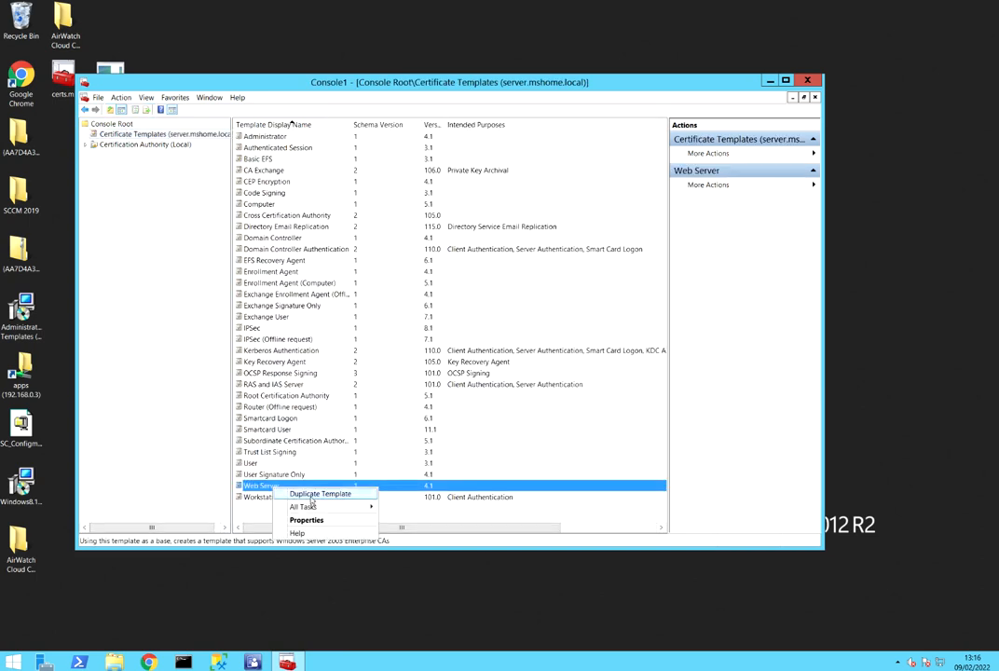
{"action": "left_click", "coordinate": [311, 500]}
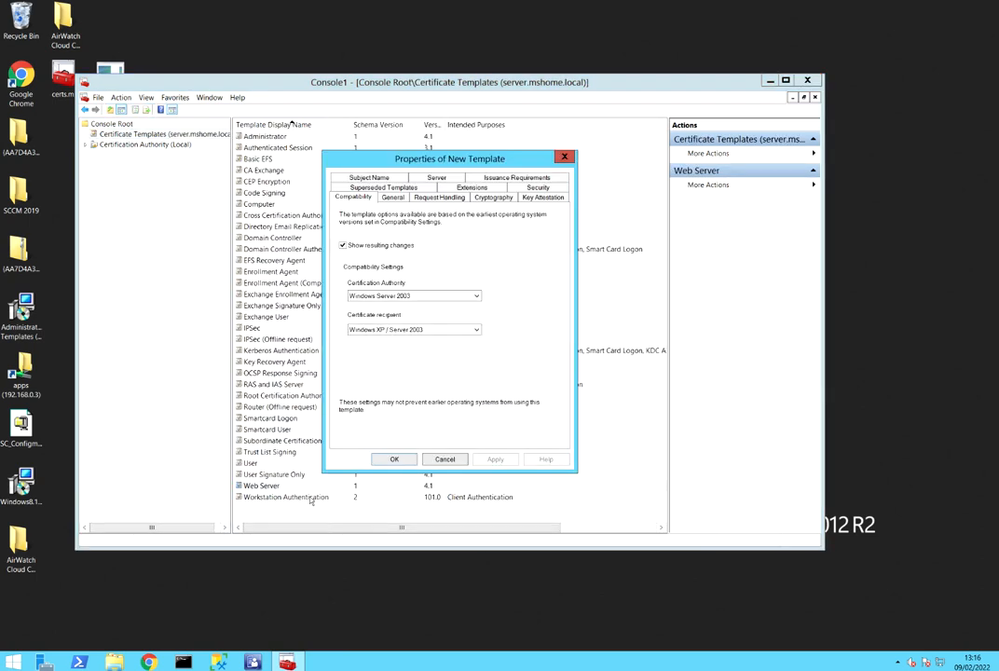
- Set the template's compatibility to Windows Server 2012 R2 for the Certification Authority and Windows 8.1 / Windows Server 2012 R2 for the recipient
{"action": "left_click", "coordinate": [434, 297]}
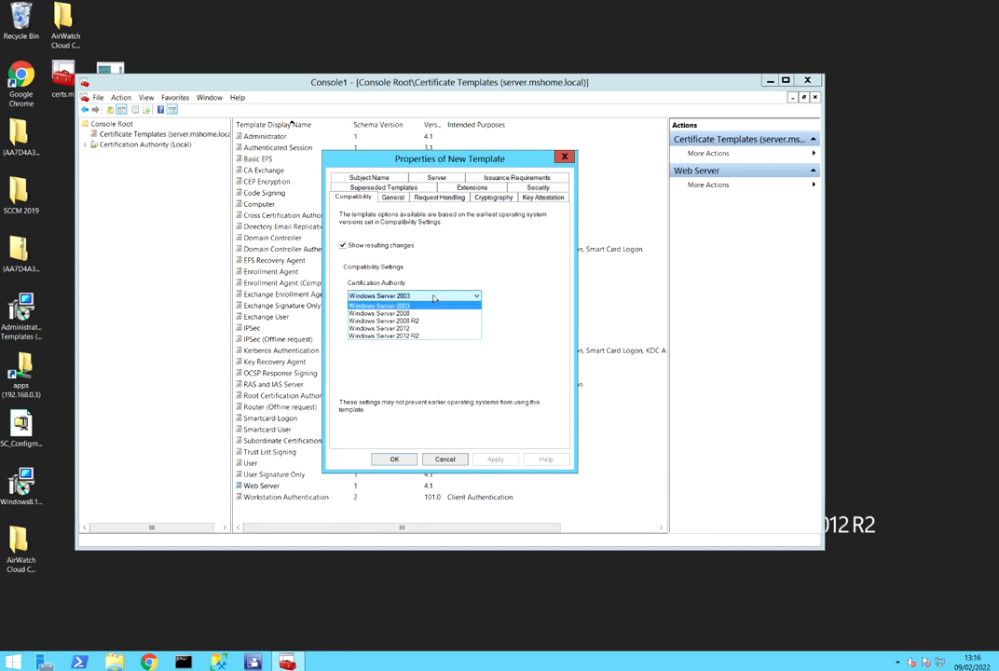
{"action": "left_click", "coordinate": [429, 335]}
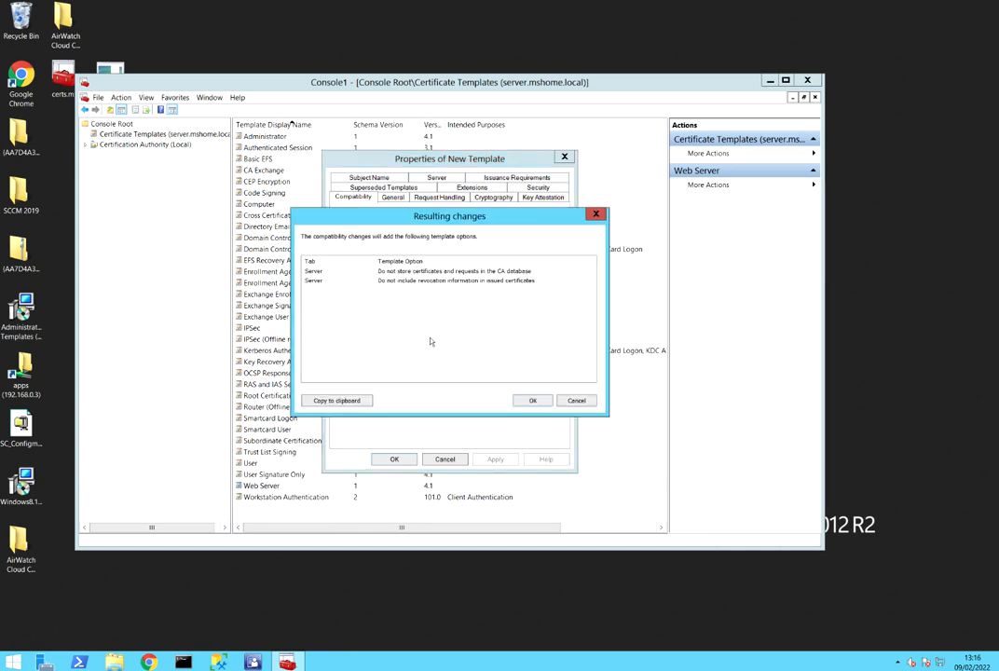
{"action": "left_click", "coordinate": [533, 401]}
{"action": "left_click", "coordinate": [435, 330]}
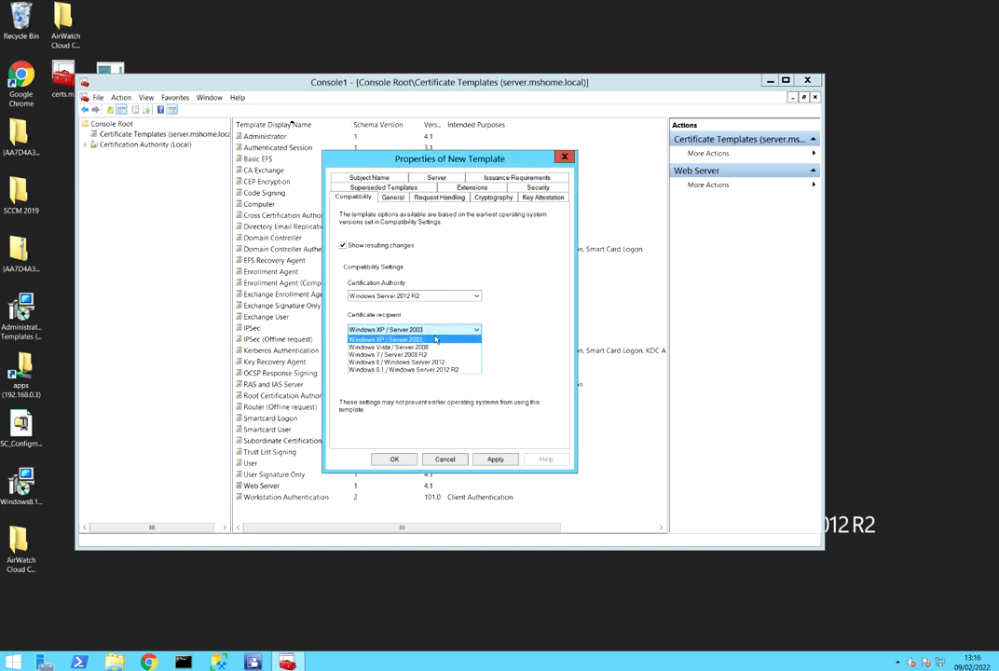
{"action": "left_click", "coordinate": [424, 370]}
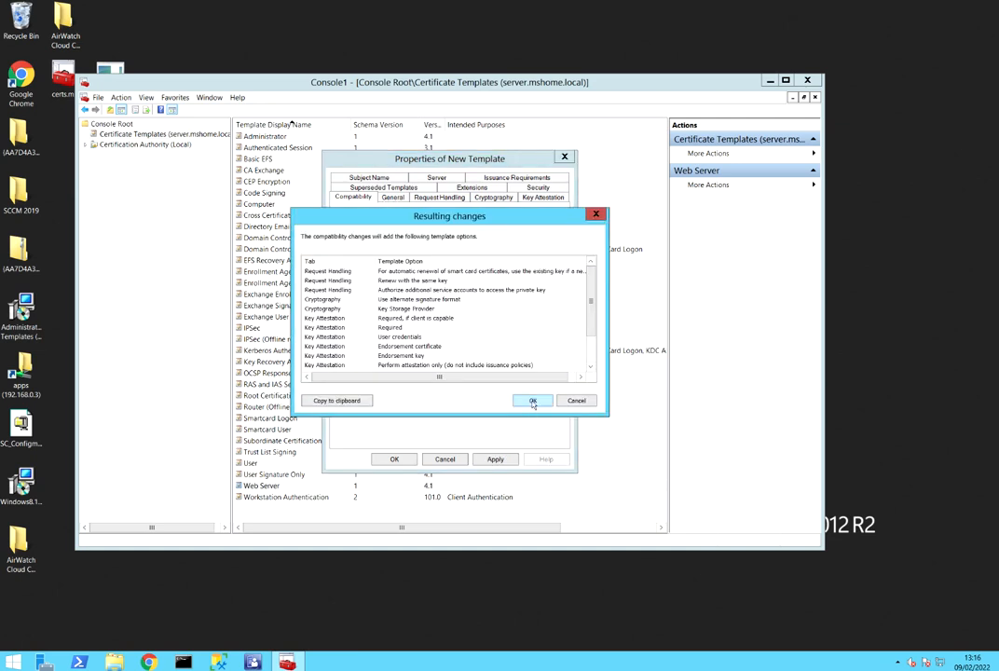
{"action": "left_click", "coordinate": [533, 400]}
- Name the new template Horizon Server and allow its private key to be exported
{"action": "key", "text": "ctrl+Tab"}
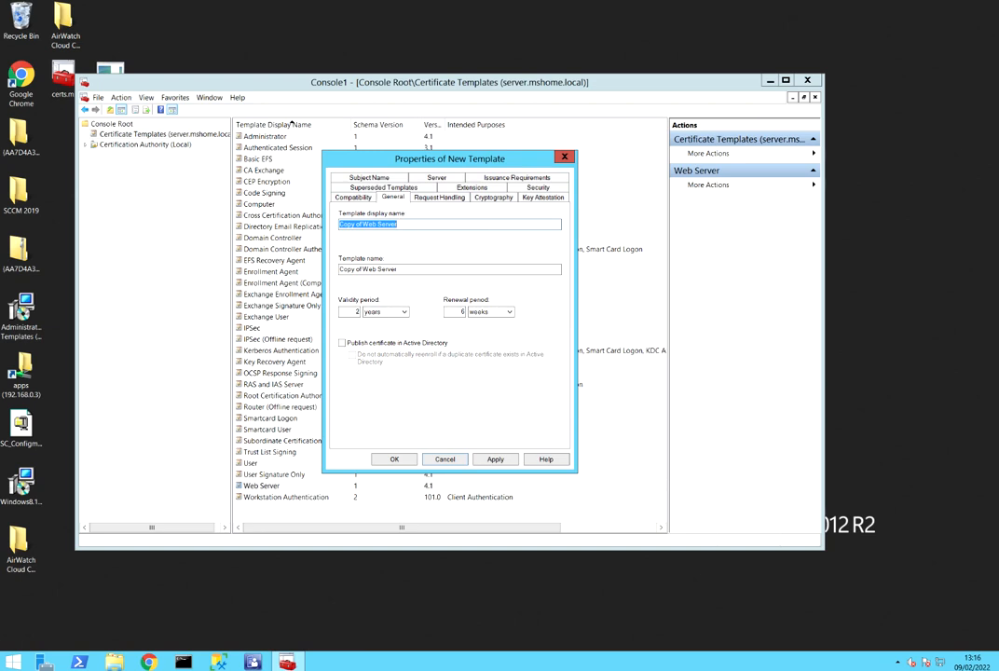
{"action": "type", "text": "Ho"}
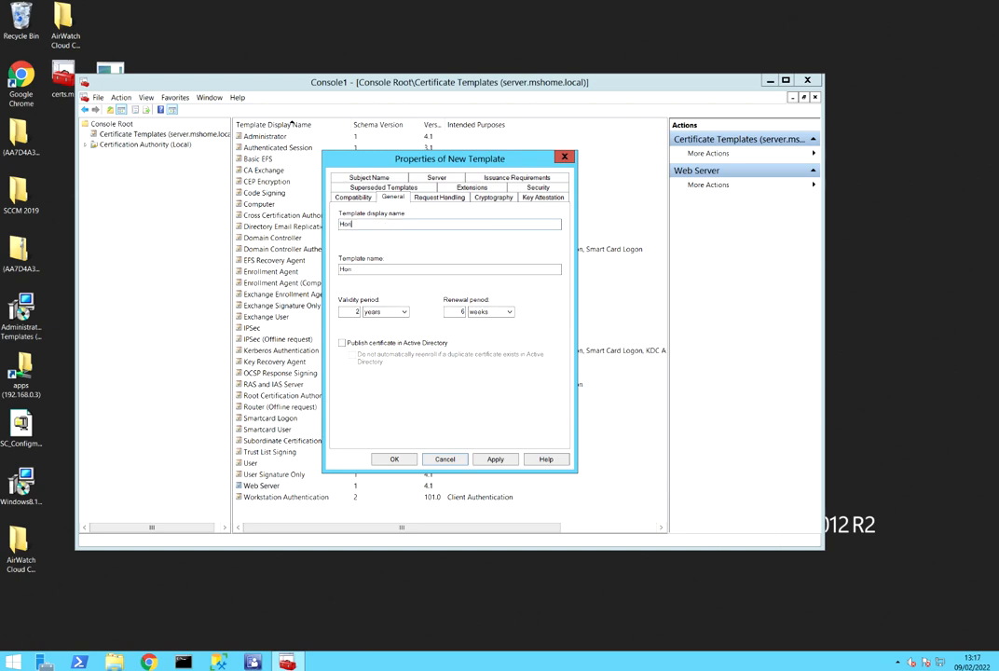
{"action": "type", "text": "rizon Server"}
{"action": "left_click", "coordinate": [439, 197]}
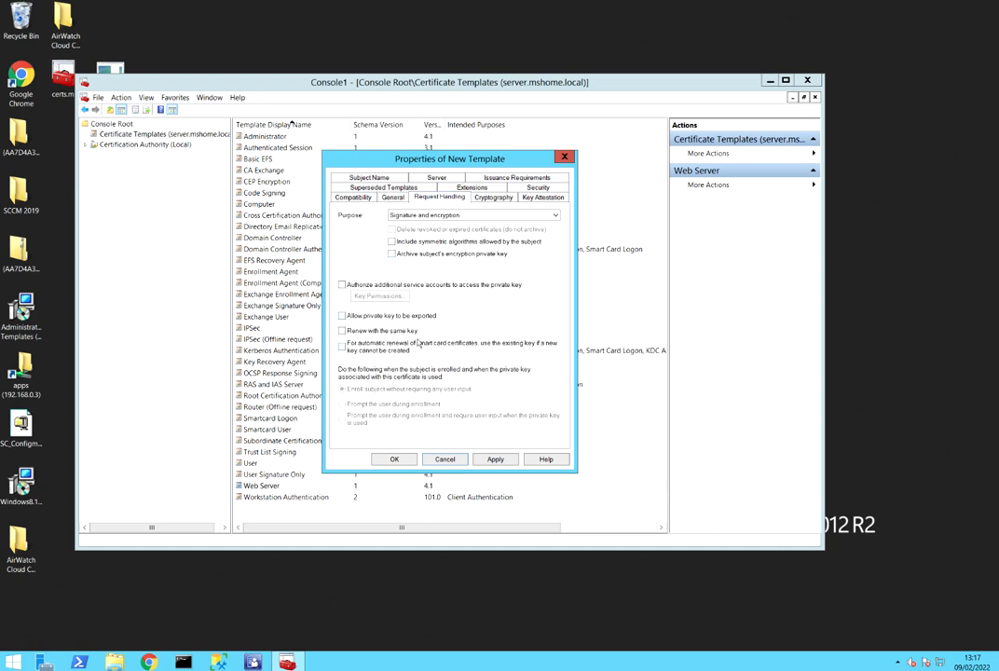
{"action": "left_click", "coordinate": [407, 317]}
- Include Computers in the searchable object types and add the computer server2019 to the template's security list
{"action": "left_click", "coordinate": [540, 188]}
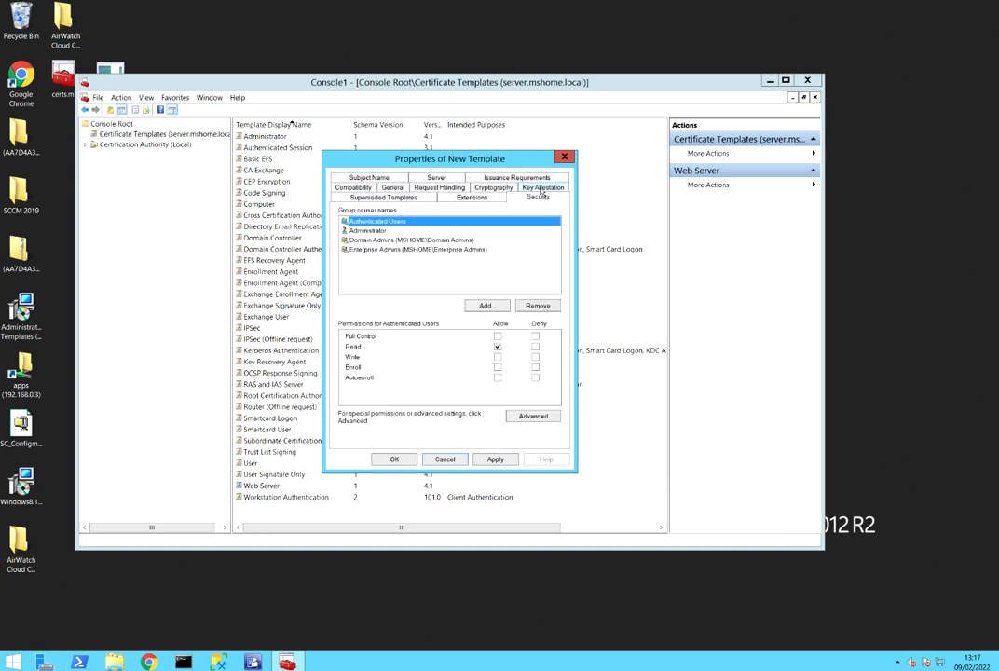
{"action": "left_click", "coordinate": [487, 306]}
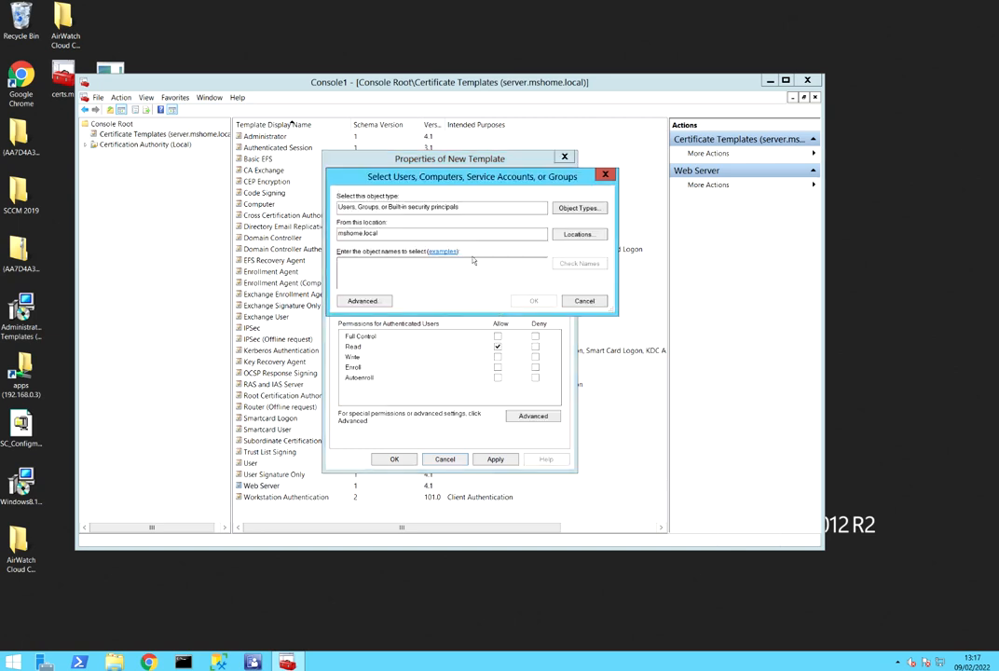
{"action": "left_click", "coordinate": [578, 234]}
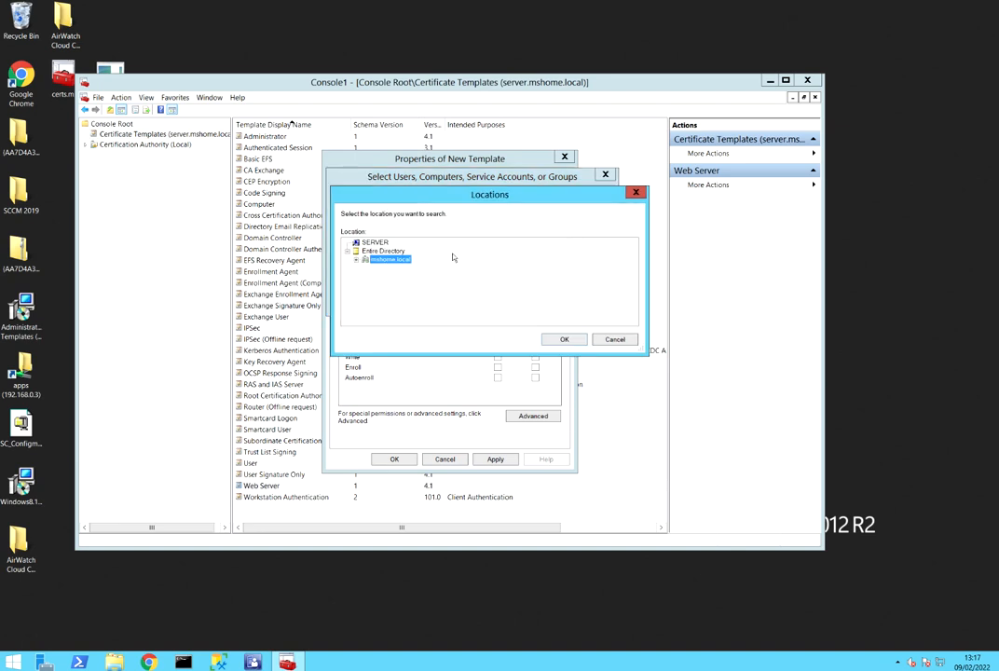
{"action": "left_click", "coordinate": [615, 339]}
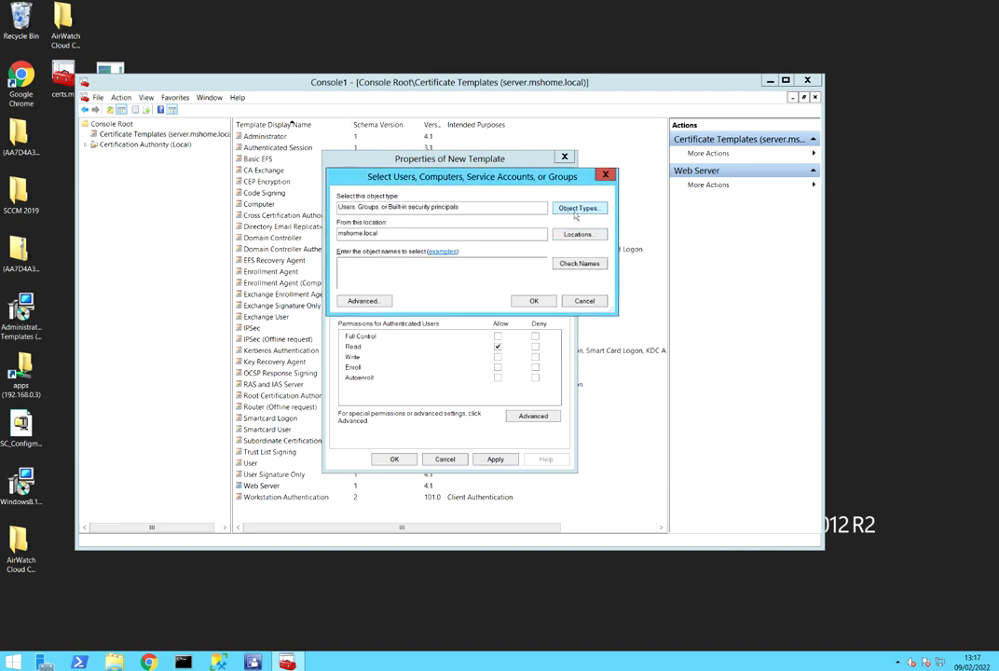
{"action": "left_click", "coordinate": [578, 209]}
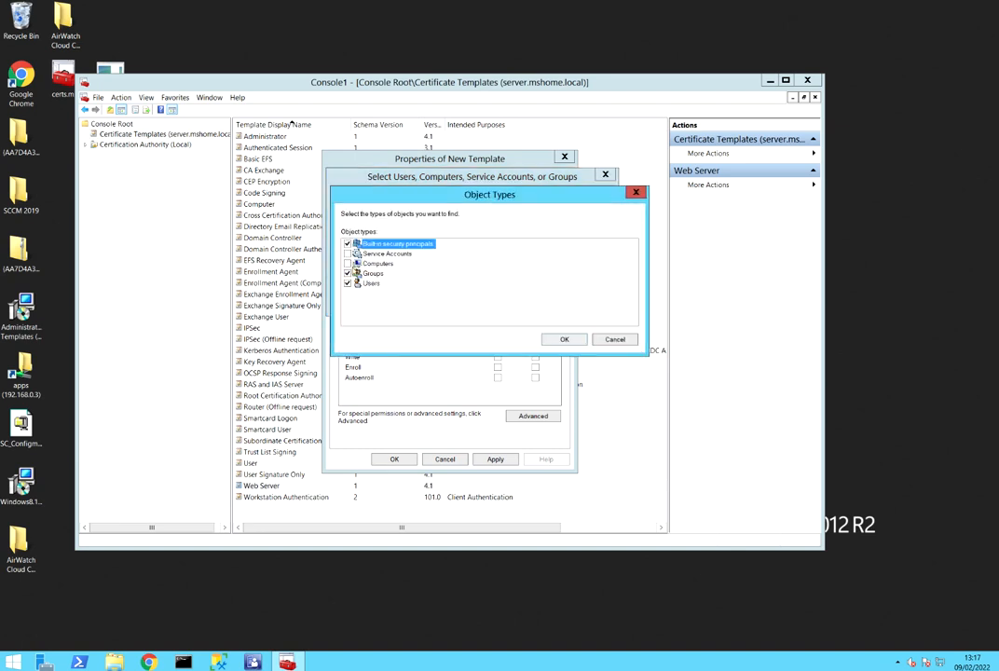
{"action": "left_click", "coordinate": [564, 340]}
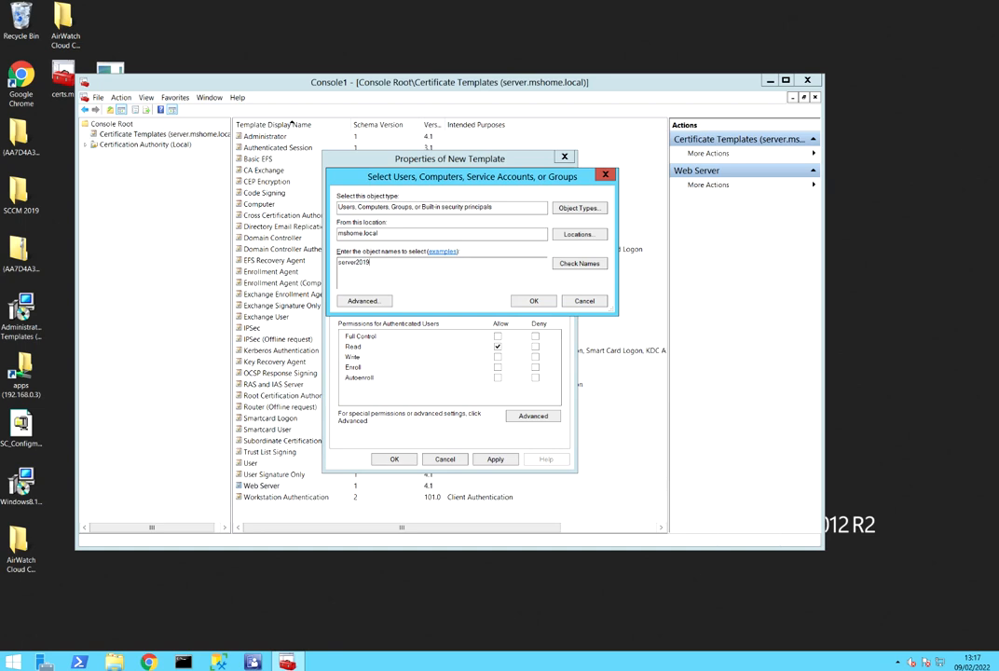
{"action": "left_click", "coordinate": [568, 265]}
{"action": "left_click", "coordinate": [546, 301]}
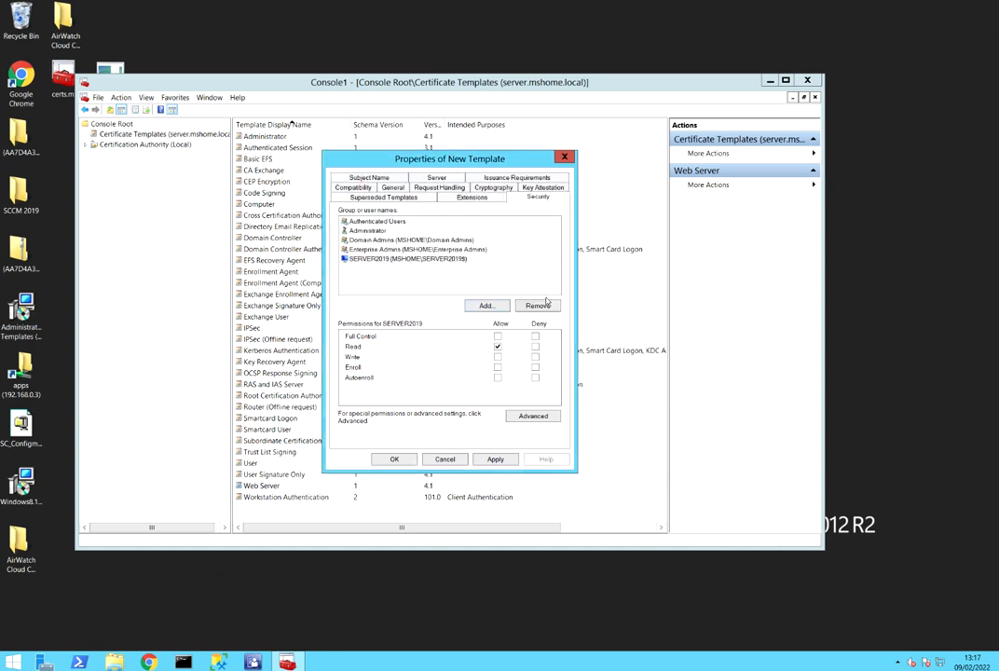
- Allow the Enroll permission for SERVER2019 and Authenticated Users, and save the new template
{"action": "left_click", "coordinate": [457, 258]}
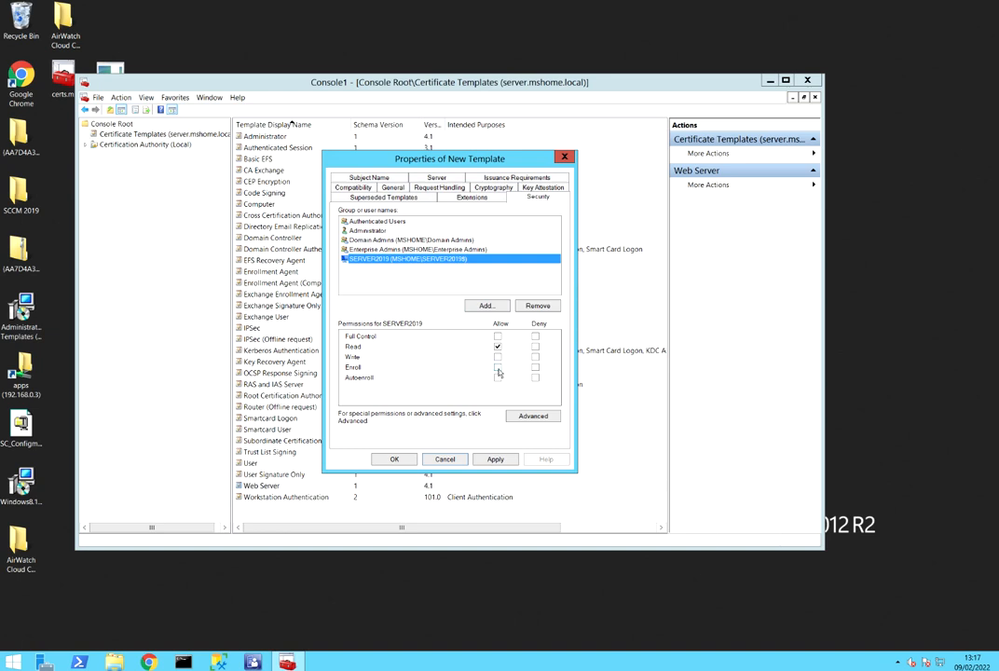
{"action": "left_click", "coordinate": [498, 367]}
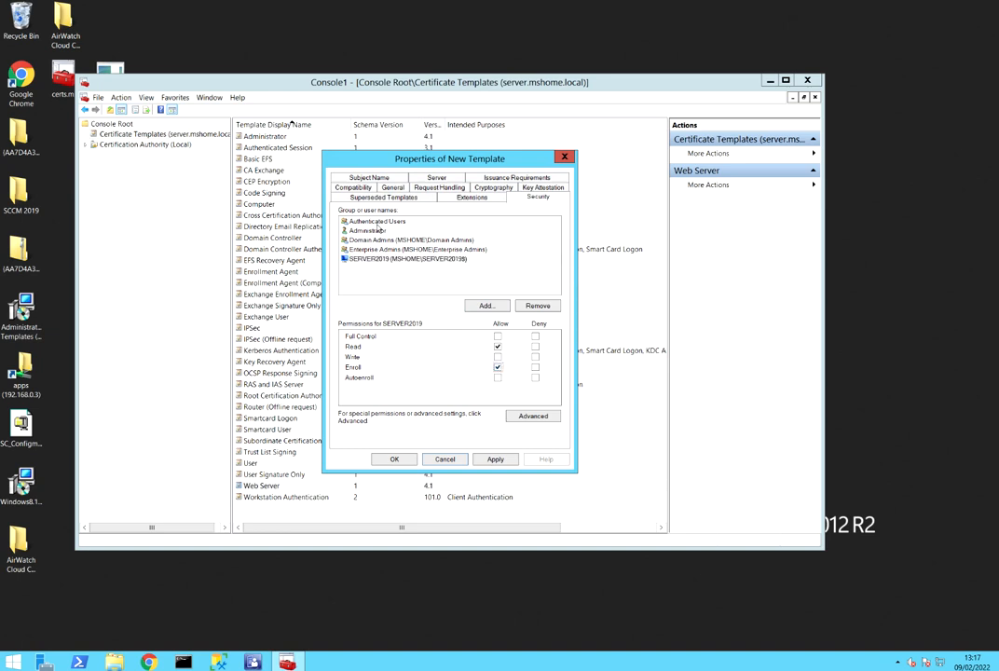
{"action": "left_click", "coordinate": [392, 223]}
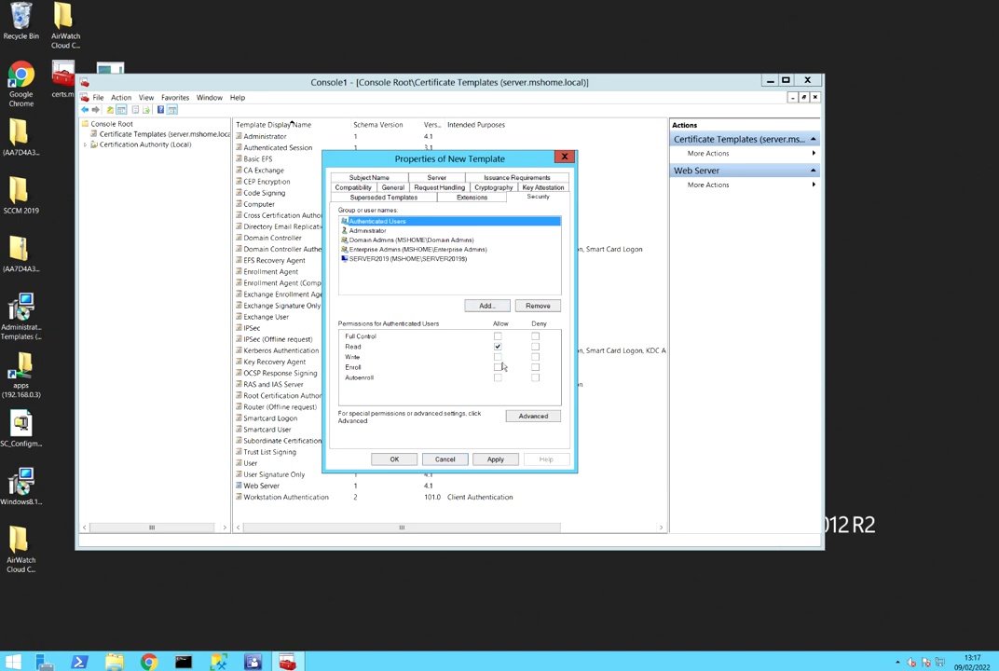
{"action": "left_click", "coordinate": [497, 368]}
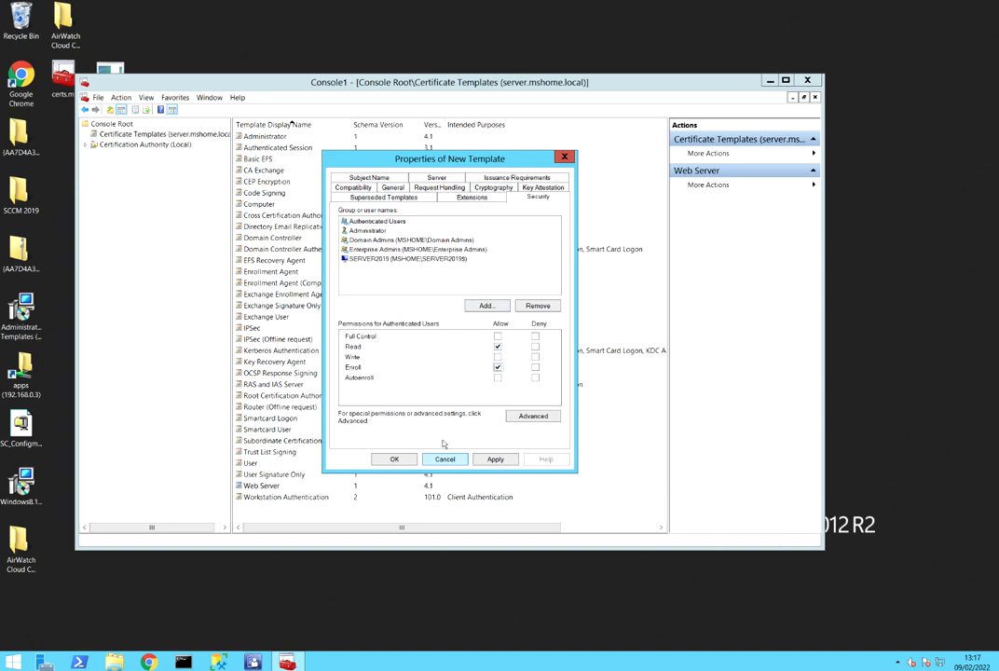
{"action": "left_click", "coordinate": [398, 259]}
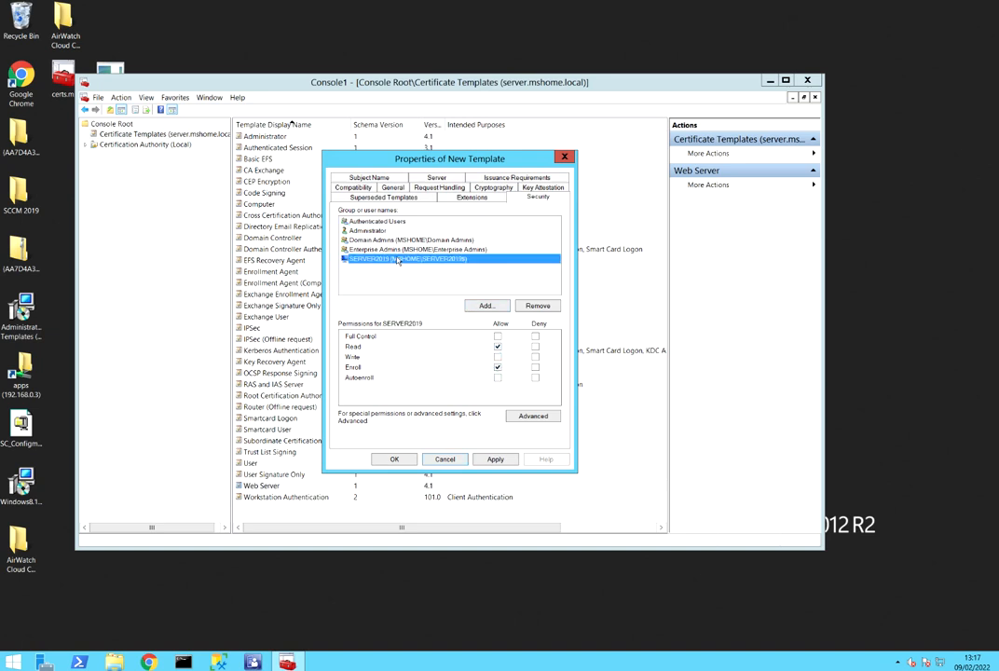
{"action": "left_click", "coordinate": [392, 459]}
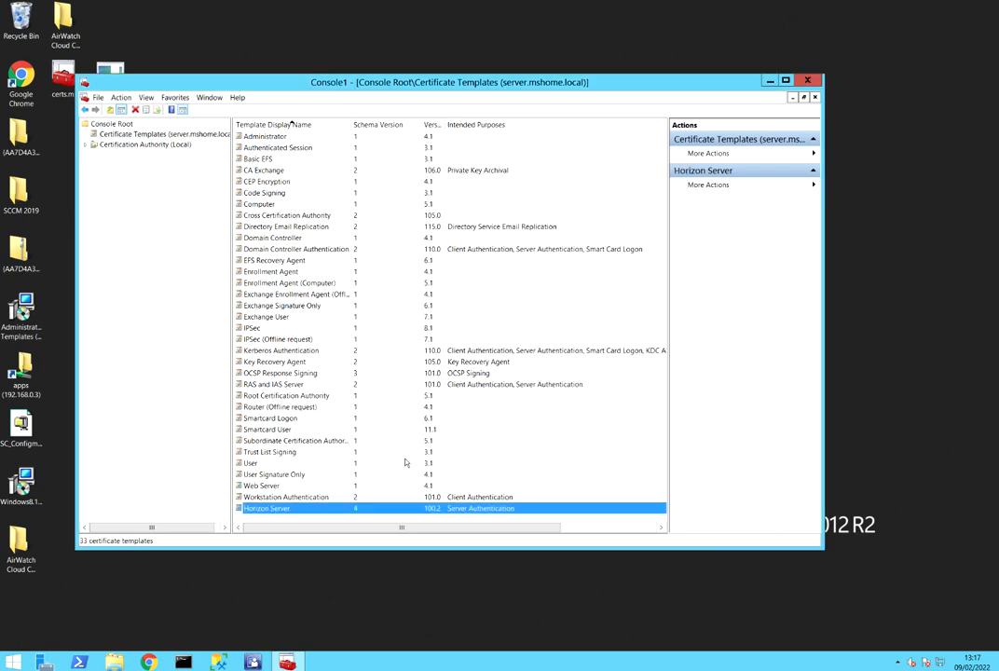
- Issue the Horizon Server certificate template on the mshome-SERVER-CA certification authority
{"action": "left_click", "coordinate": [157, 145]}
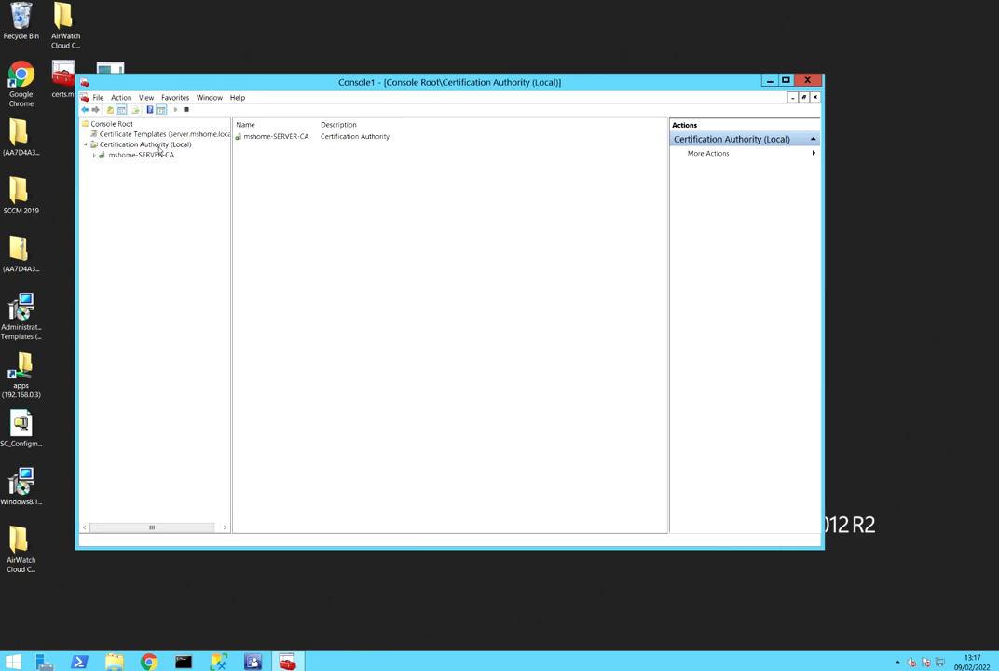
{"action": "left_click", "coordinate": [155, 156]}
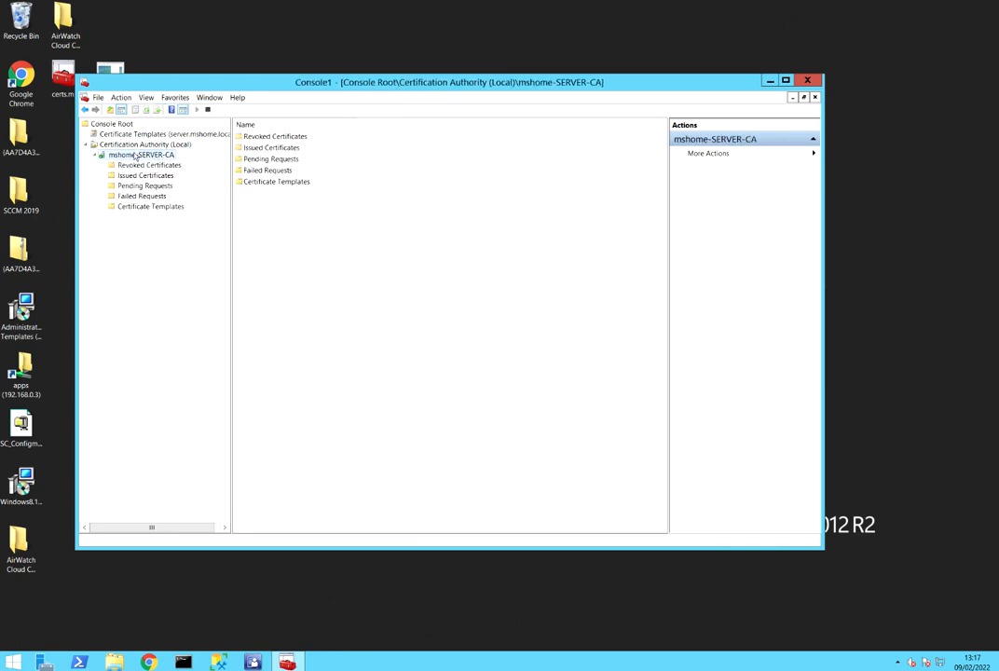
{"action": "left_click", "coordinate": [153, 207]}
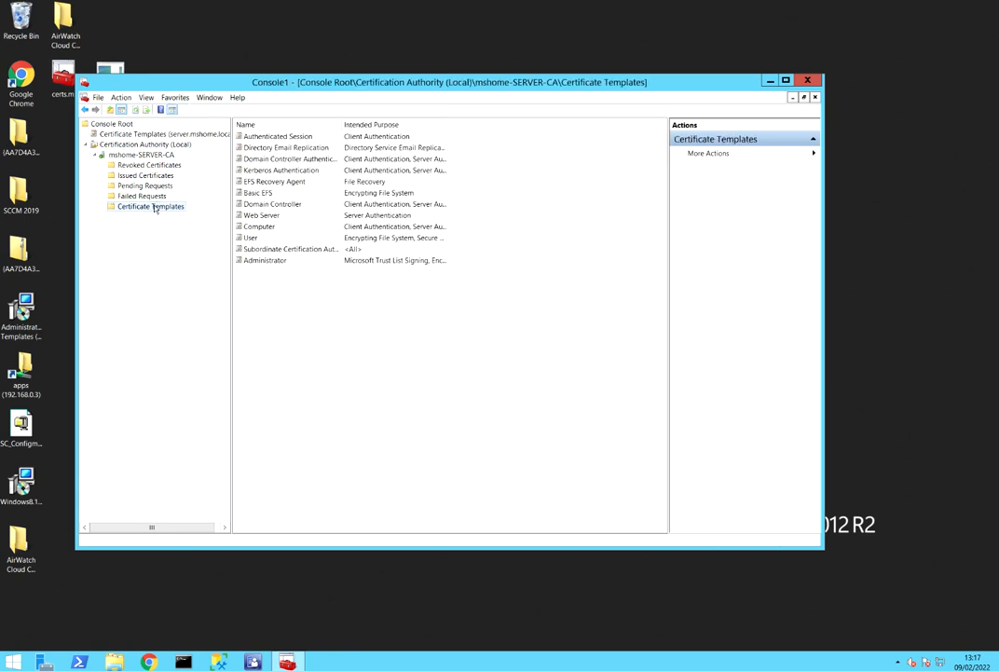
{"action": "right_click", "coordinate": [154, 209]}
{"action": "mouse_move", "coordinate": [203, 229]}
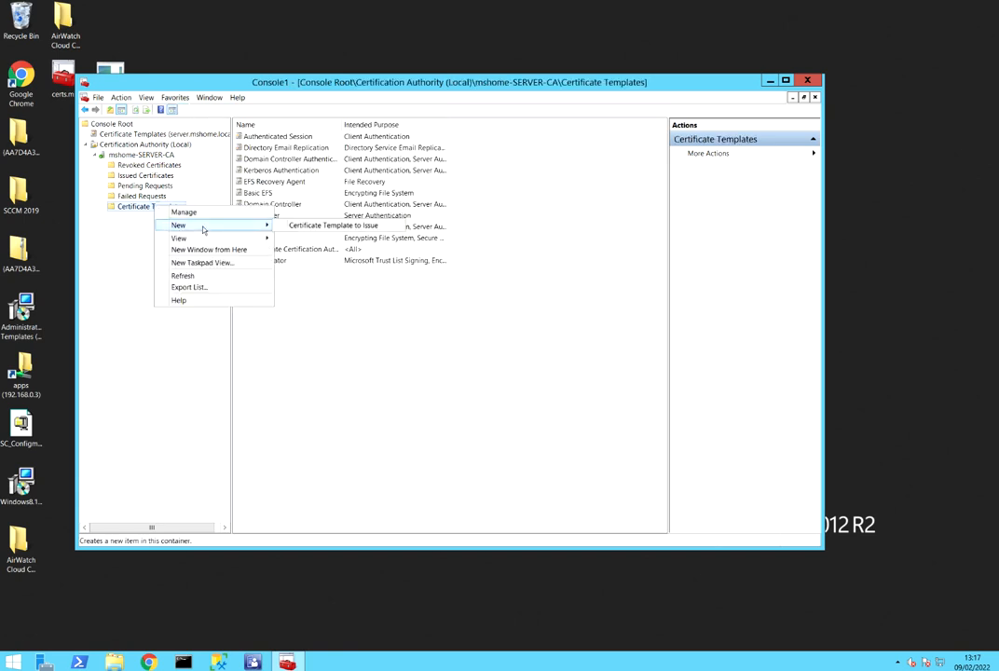
{"action": "left_click", "coordinate": [332, 232]}
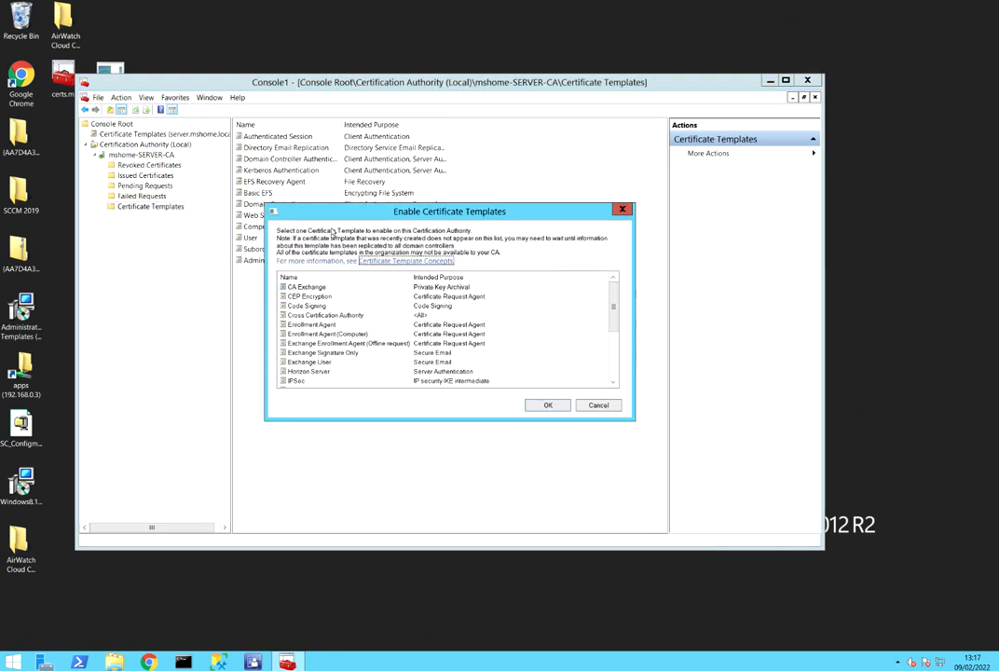
{"action": "left_click", "coordinate": [315, 372]}
{"action": "left_click", "coordinate": [541, 405]}
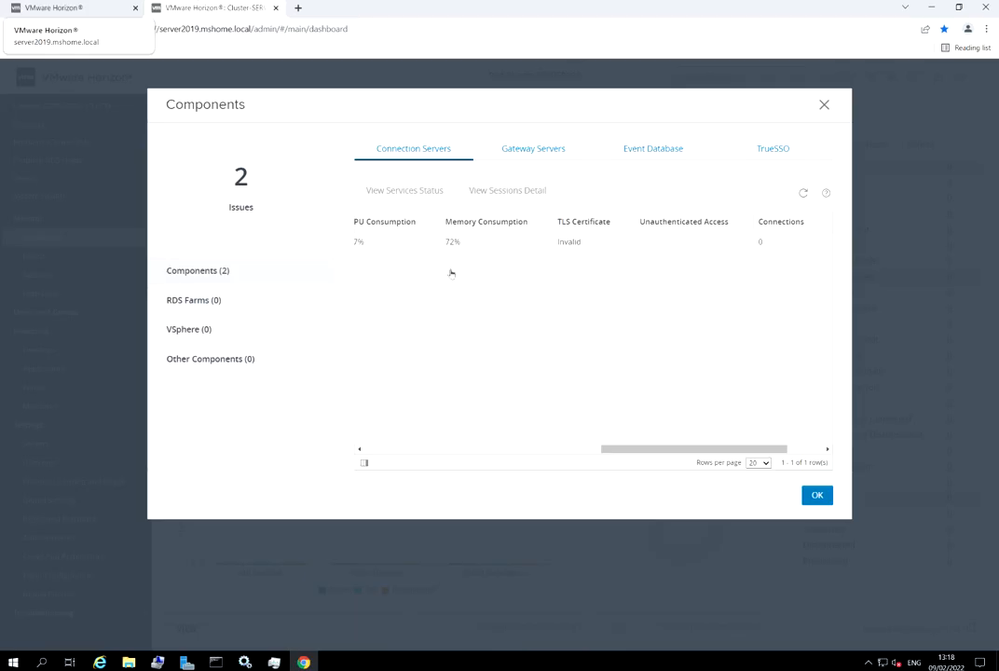
- On the connection server, close the Horizon component details, minimize the browser and launch an empty mmc.exe console
{"action": "left_click", "coordinate": [817, 495]}
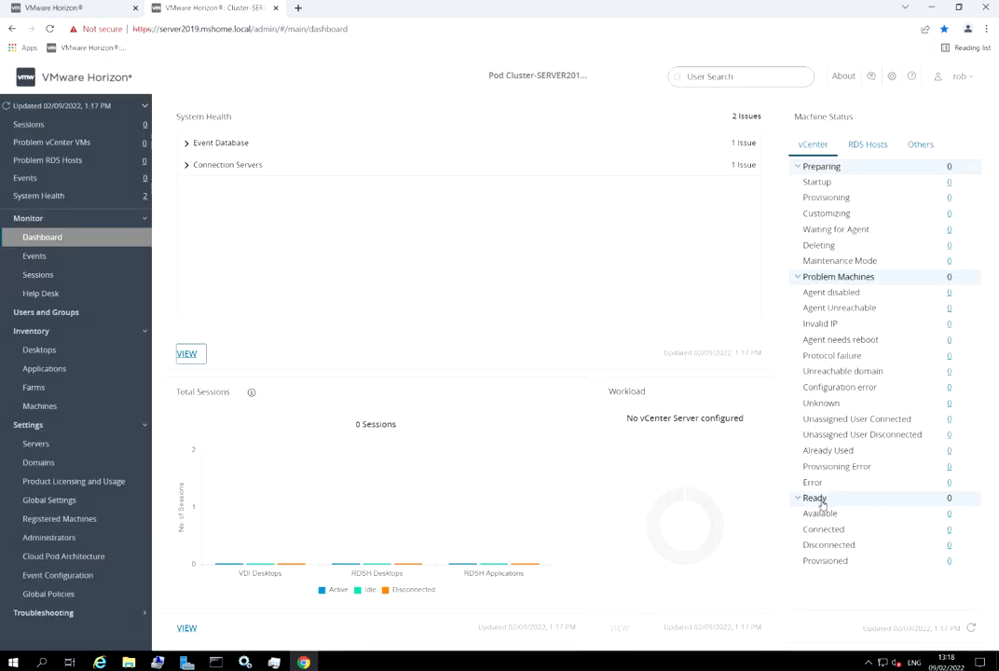
{"action": "left_click", "coordinate": [933, 9]}
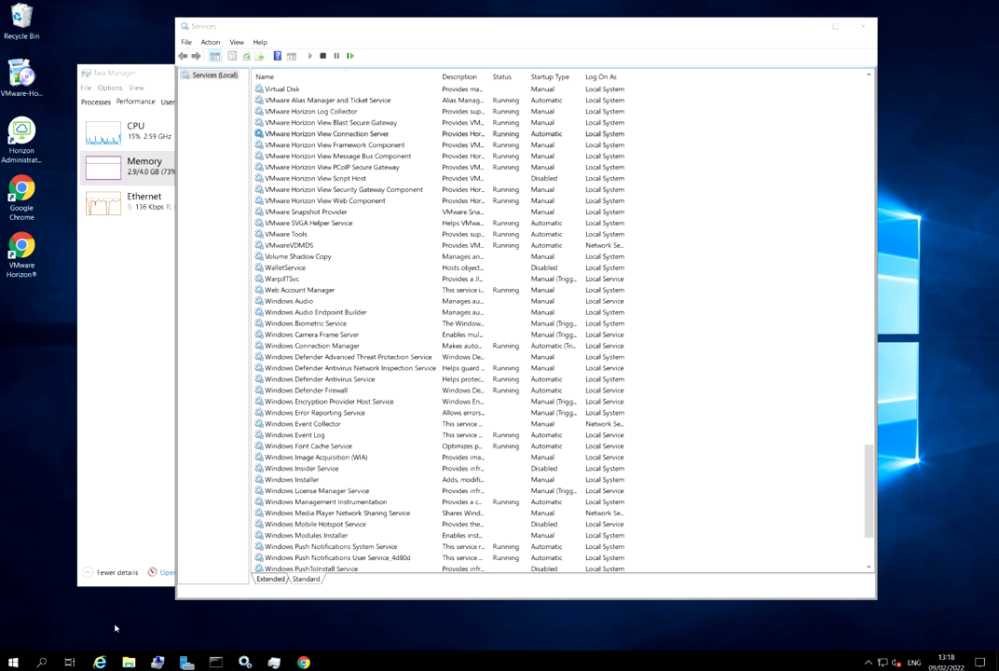
{"action": "key", "text": "super+r"}
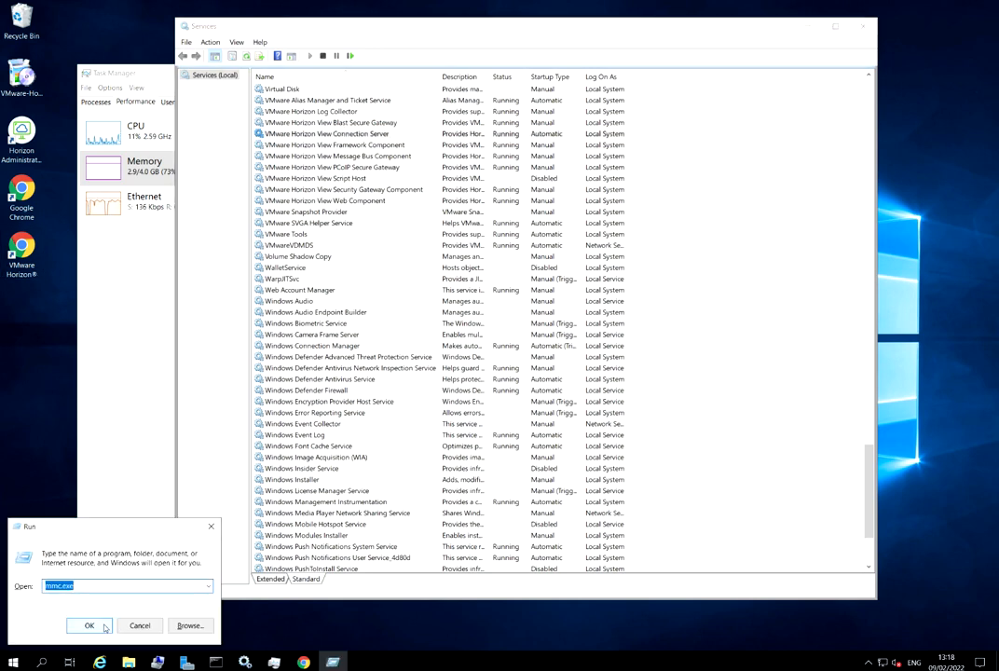
{"action": "left_click", "coordinate": [90, 626]}
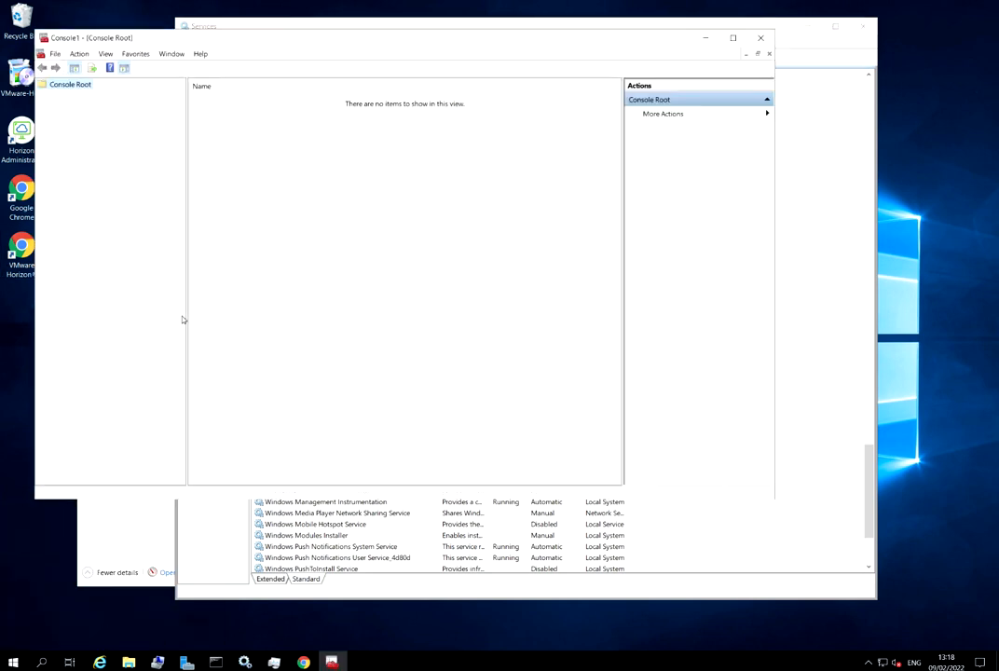
- Add the Certificates snap-in to the console, managing the computer account of the local computer
{"action": "left_click", "coordinate": [55, 54]}
{"action": "left_click", "coordinate": [97, 123]}
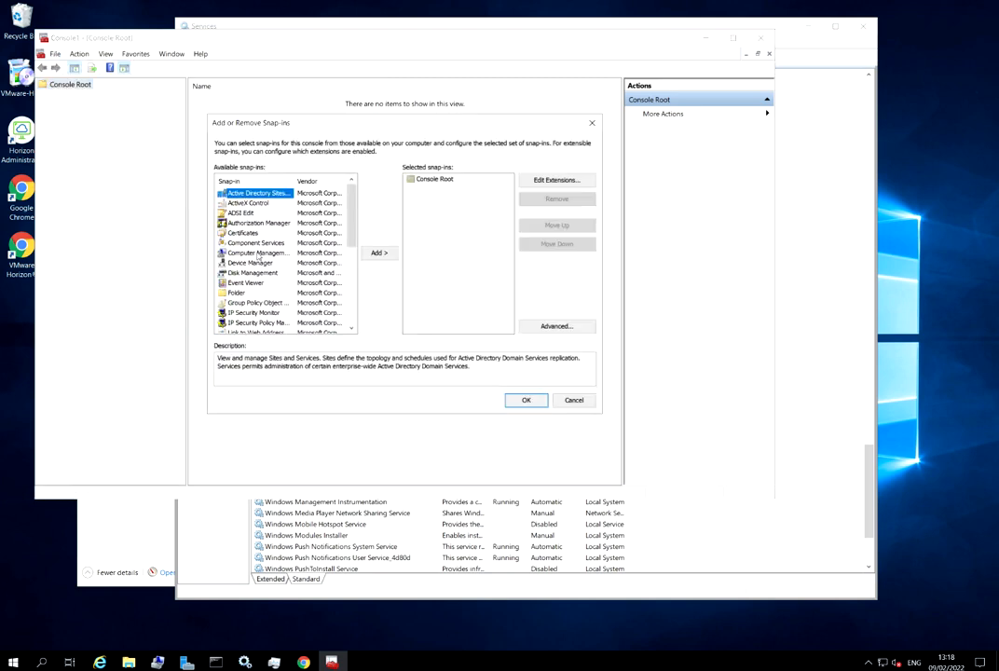
{"action": "left_click", "coordinate": [240, 232]}
{"action": "left_click", "coordinate": [378, 252]}
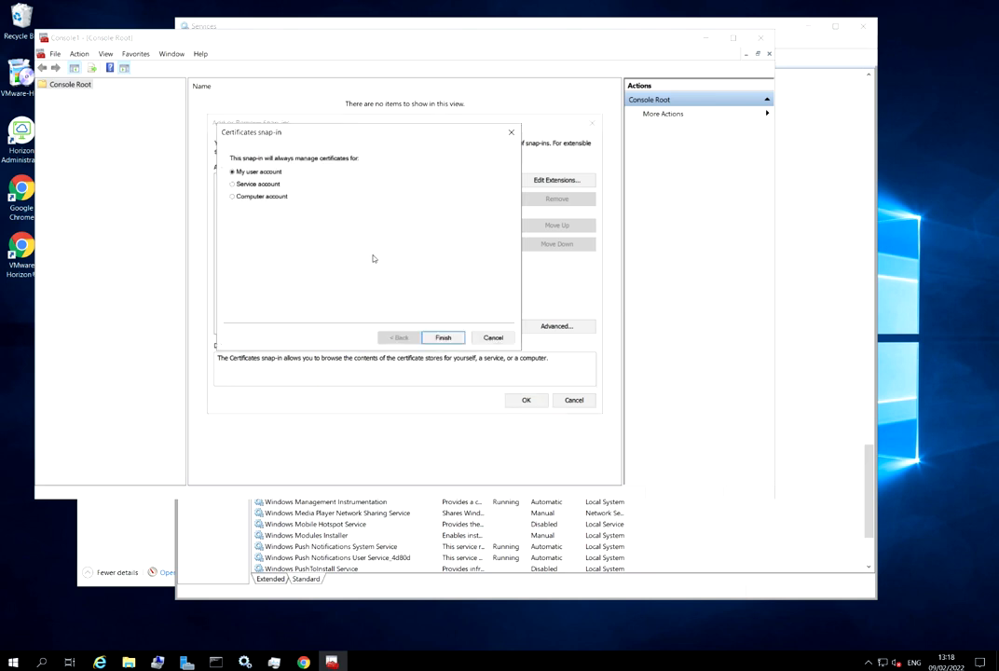
{"action": "left_click", "coordinate": [267, 198]}
{"action": "left_click", "coordinate": [444, 337]}
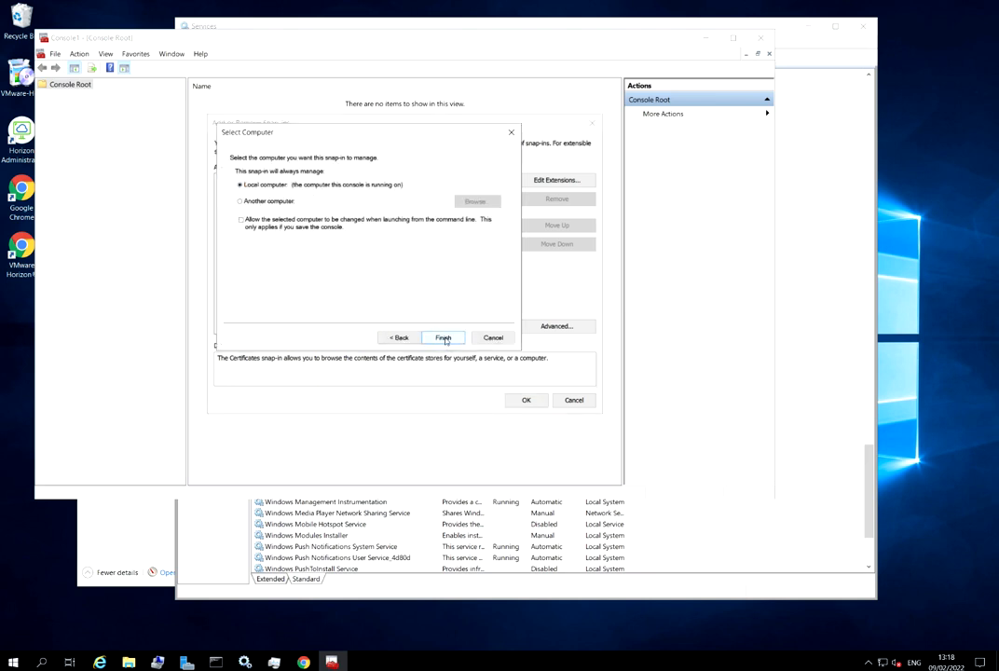
{"action": "left_click", "coordinate": [444, 338]}
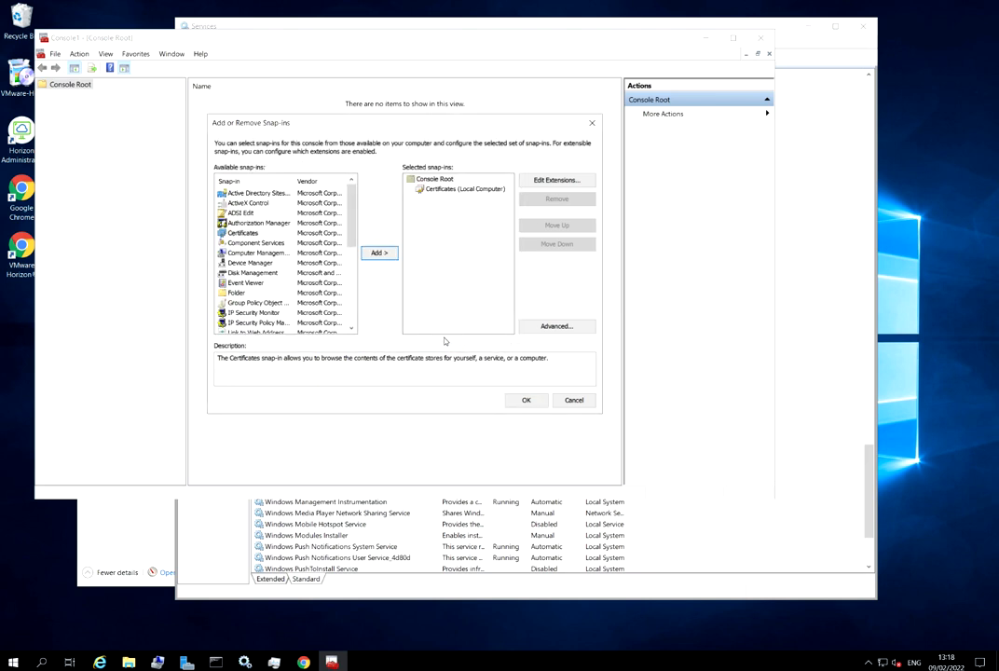
{"action": "left_click", "coordinate": [524, 400]}
- Show the certificates in the local computer's Personal store
{"action": "double_click", "coordinate": [100, 95]}
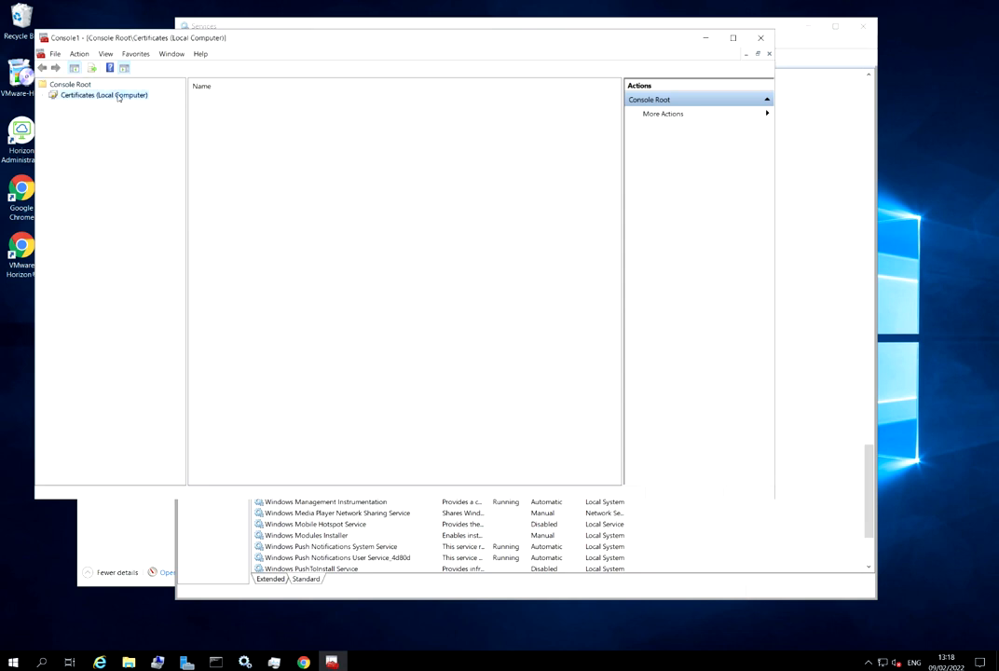
{"action": "double_click", "coordinate": [84, 106]}
{"action": "left_click", "coordinate": [97, 115]}
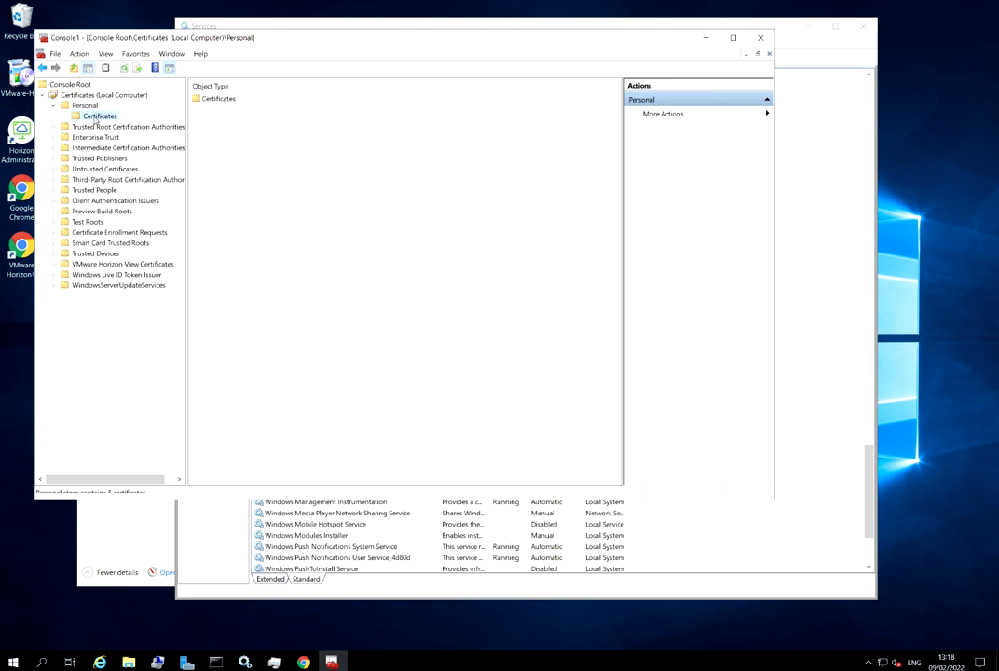
{"action": "right_click", "coordinate": [95, 116]}
{"action": "left_click", "coordinate": [393, 242]}
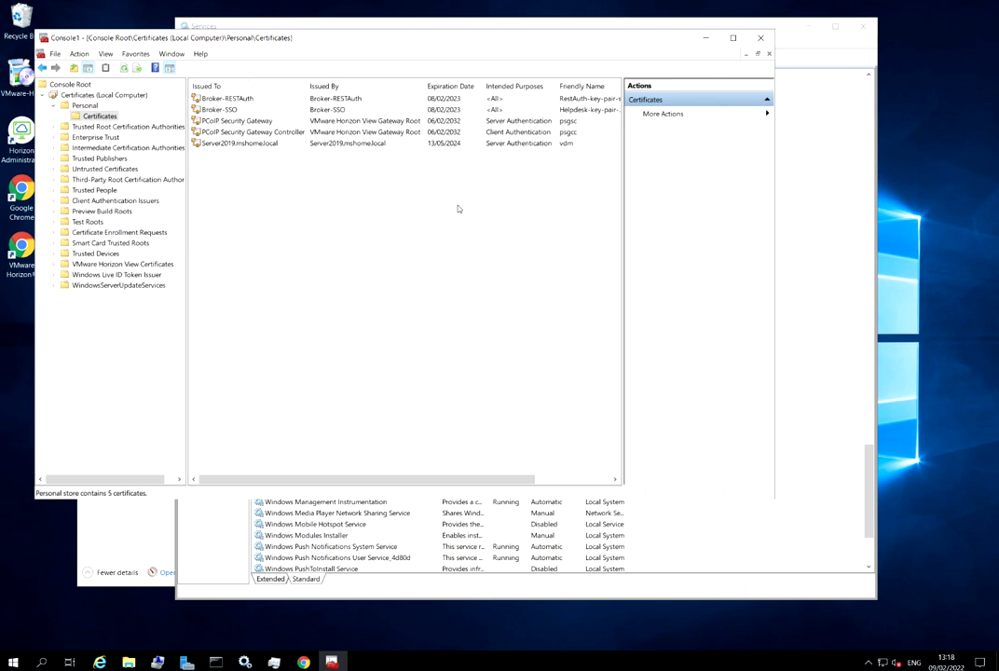
- Change the friendly name of the self-signed Server2019.mshome.local certificate to vdm.old
{"action": "left_click", "coordinate": [571, 144]}
{"action": "right_click", "coordinate": [573, 145]}
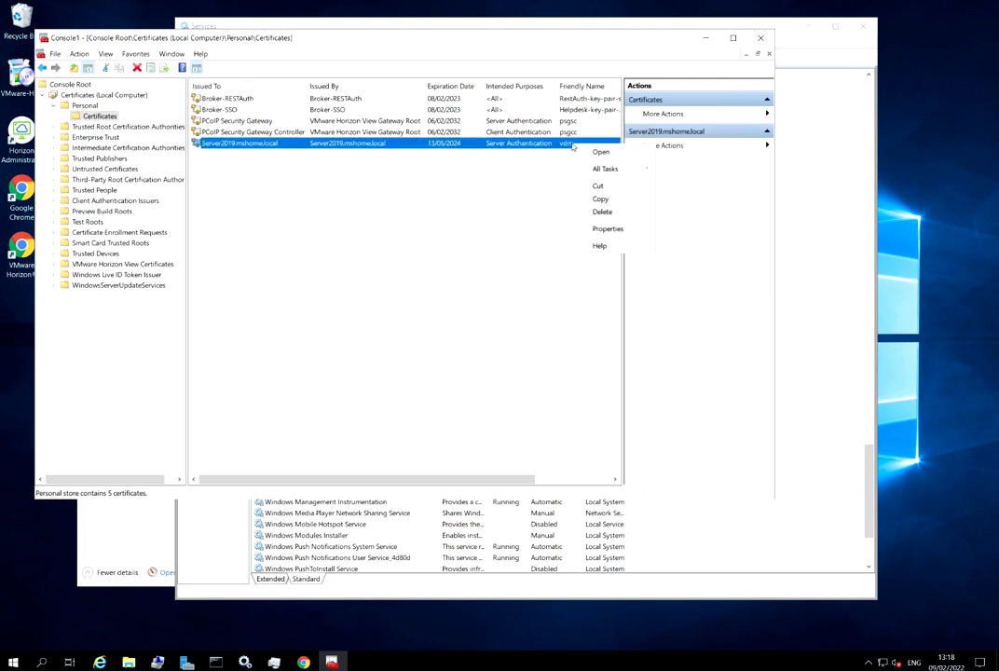
{"action": "left_click", "coordinate": [606, 228]}
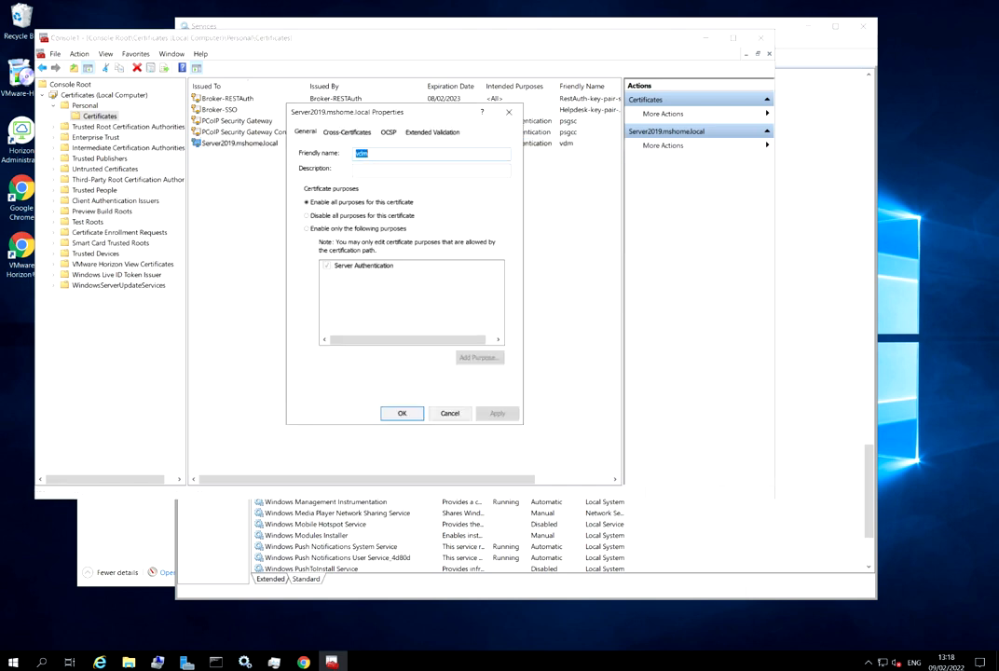
{"action": "left_click", "coordinate": [400, 154]}
{"action": "type", "text": ".old"}
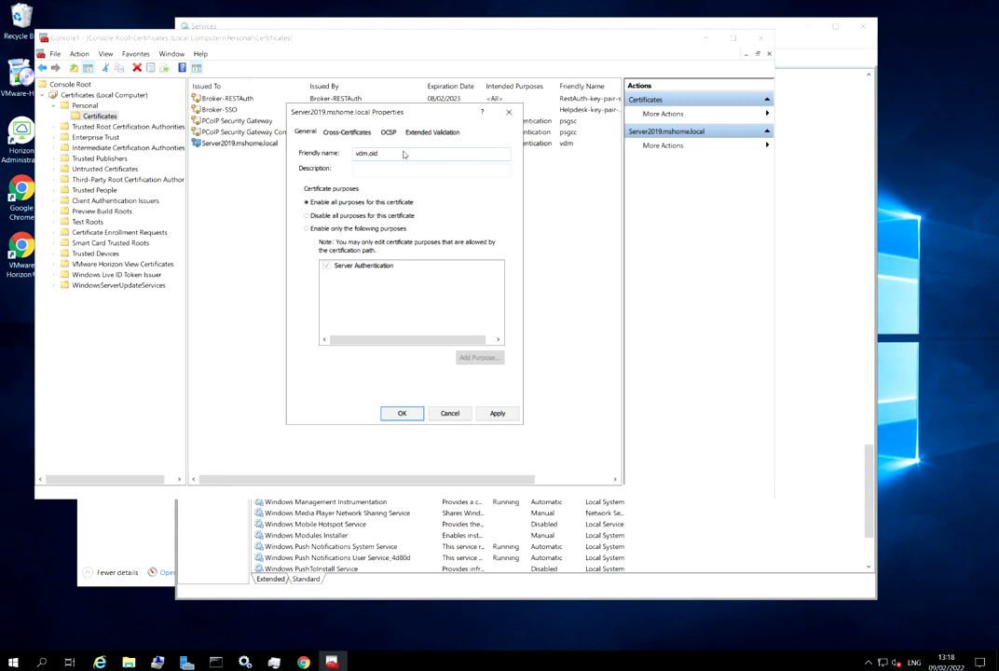
{"action": "left_click", "coordinate": [401, 413]}
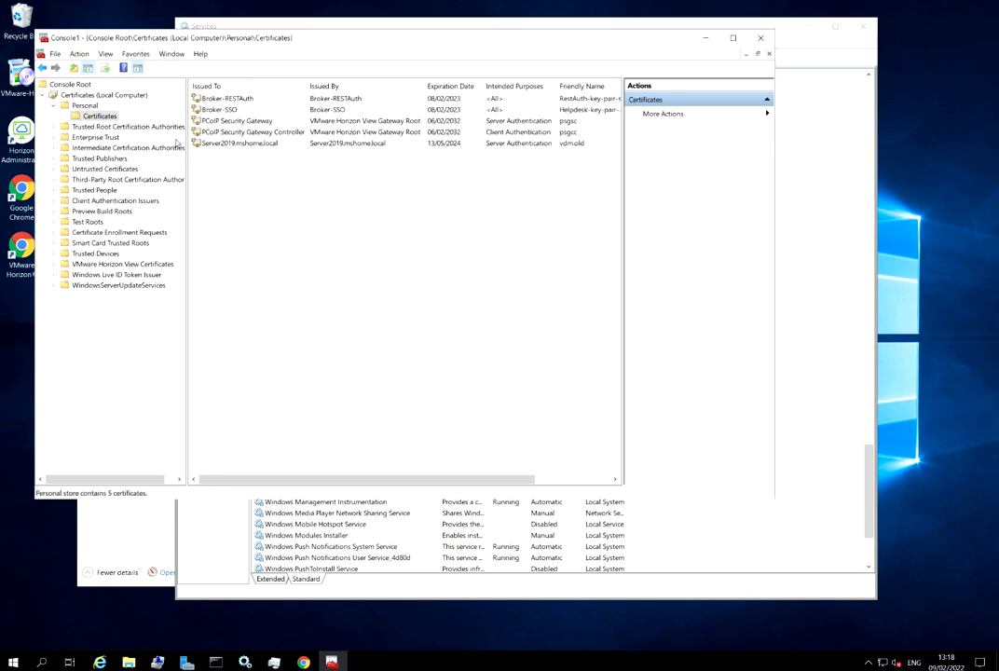
- Start a new certificate request in the Personal store and proceed to the available Active Directory enrollment templates
{"action": "right_click", "coordinate": [88, 115]}
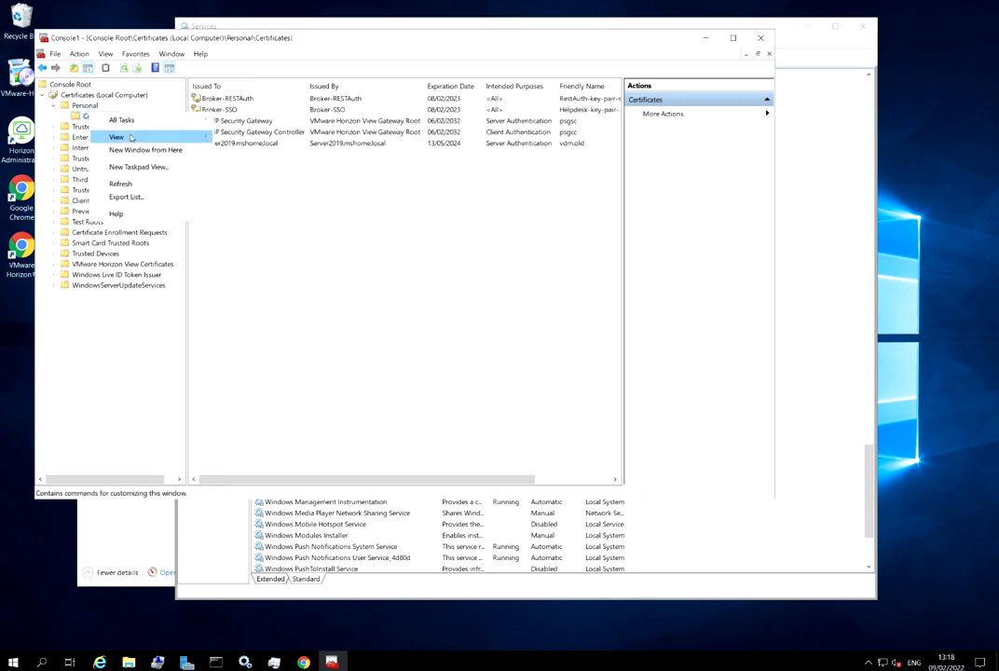
{"action": "mouse_move", "coordinate": [152, 125]}
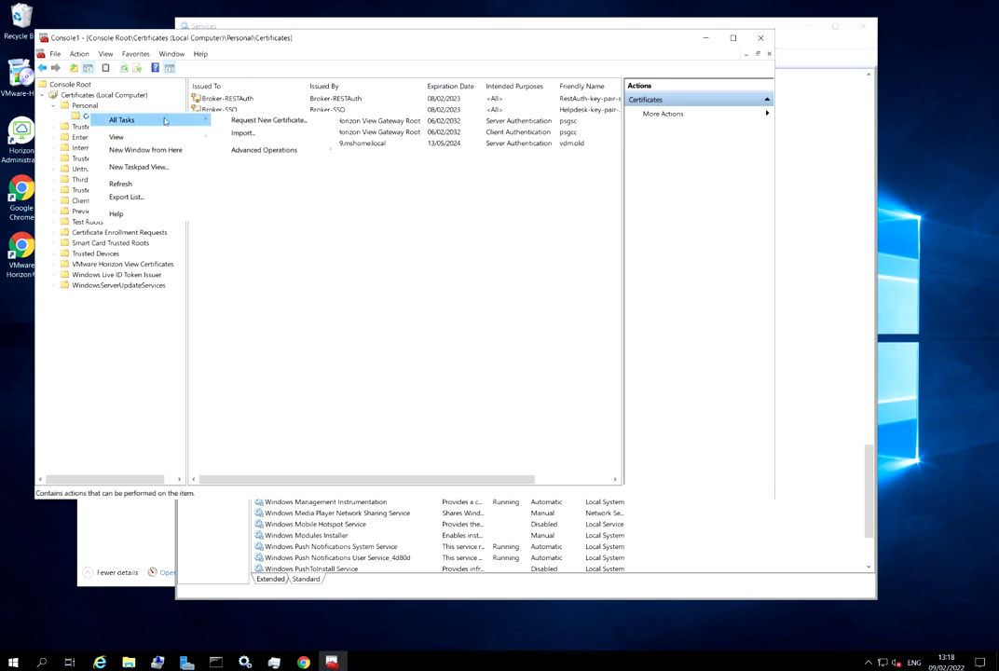
{"action": "left_click", "coordinate": [257, 121]}
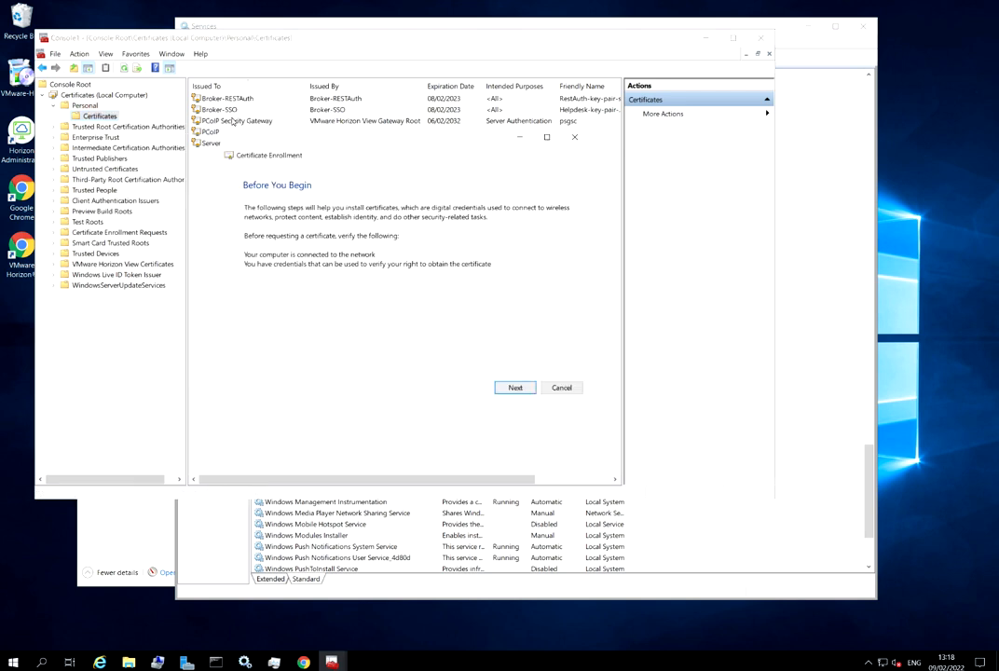
{"action": "left_click", "coordinate": [514, 385]}
{"action": "left_click", "coordinate": [515, 387]}
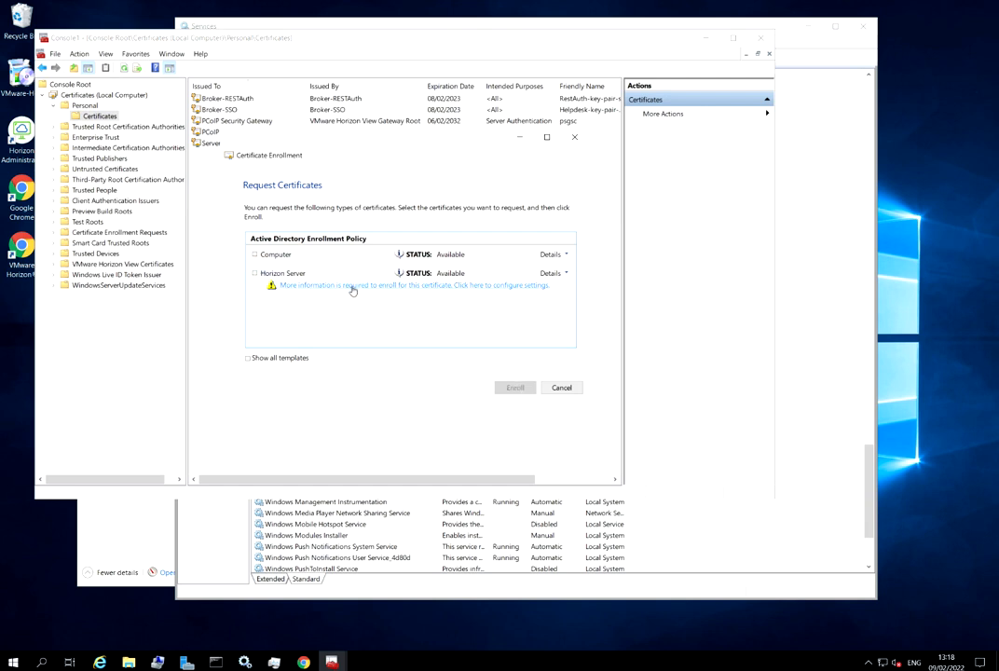
- Configure the Horizon Server request with the common name server2019.mshome.local as its subject name
{"action": "left_click", "coordinate": [352, 291]}
{"action": "left_click", "coordinate": [323, 340]}
{"action": "left_click", "coordinate": [298, 362]}
{"action": "left_click", "coordinate": [306, 368]}
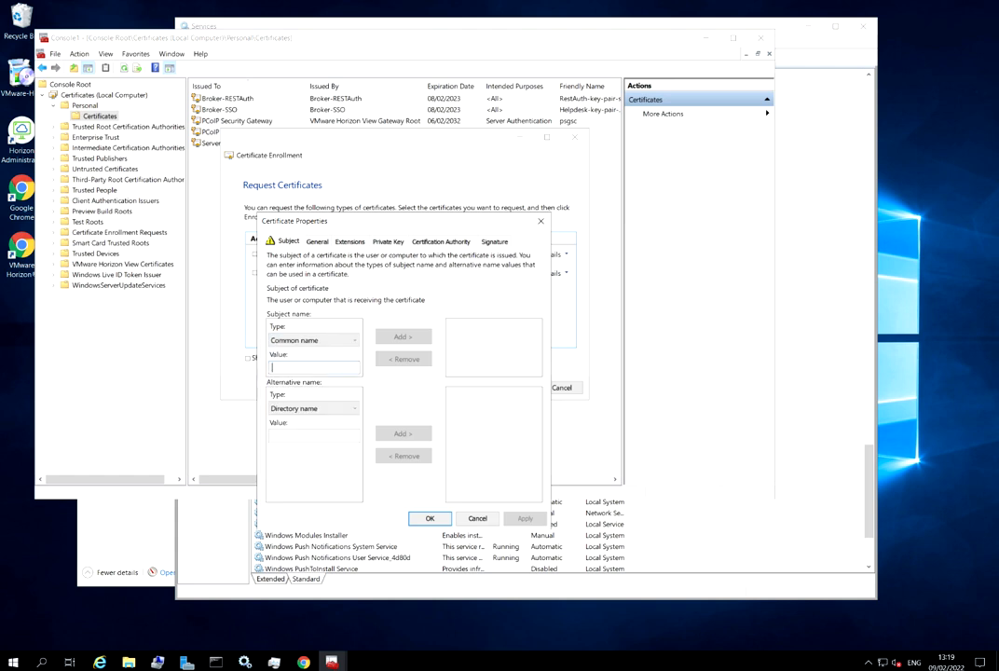
{"action": "type", "text": "server"}
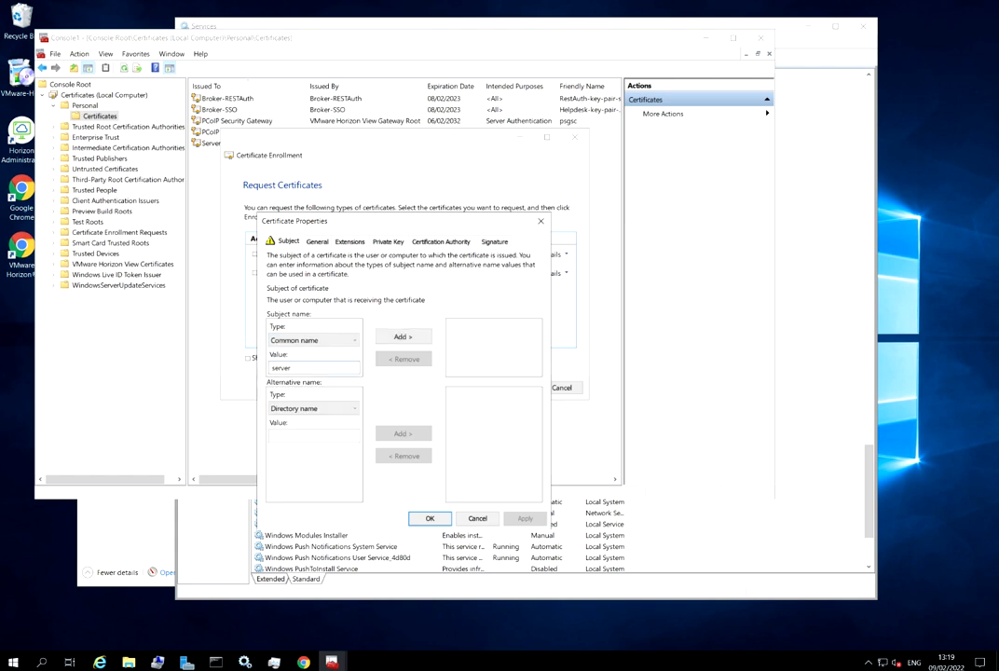
{"action": "type", "text": "2019.mshome.local"}
{"action": "left_click", "coordinate": [406, 337]}
- Add *.mshome.local as a DNS alternative name and accept the certificate properties
{"action": "left_click", "coordinate": [320, 411]}
{"action": "left_click", "coordinate": [309, 432]}
{"action": "left_click", "coordinate": [313, 435]}
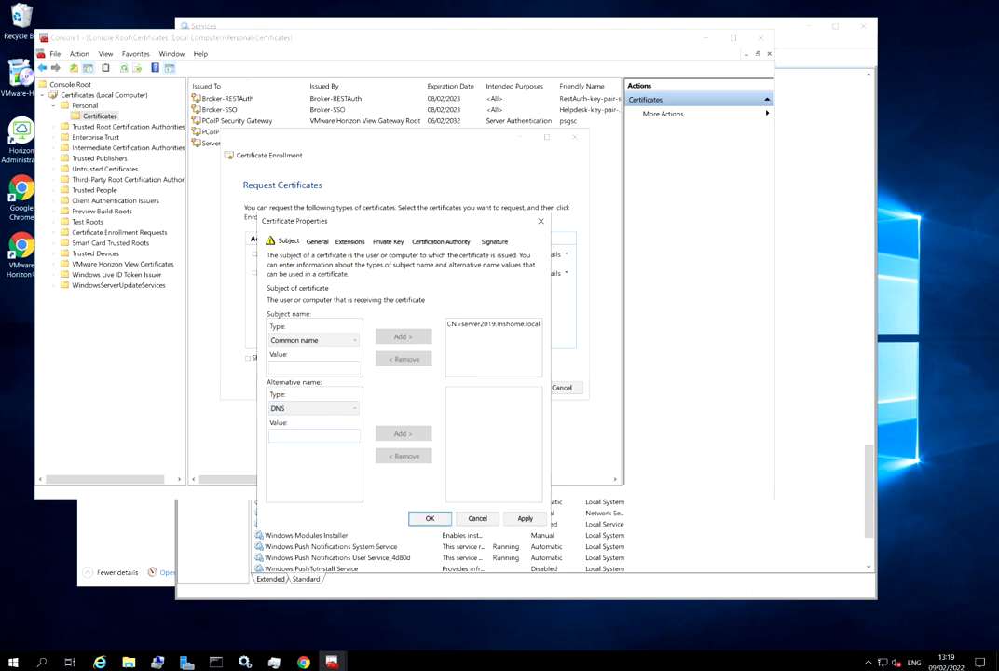
{"action": "type", "text": "*.mshome.local"}
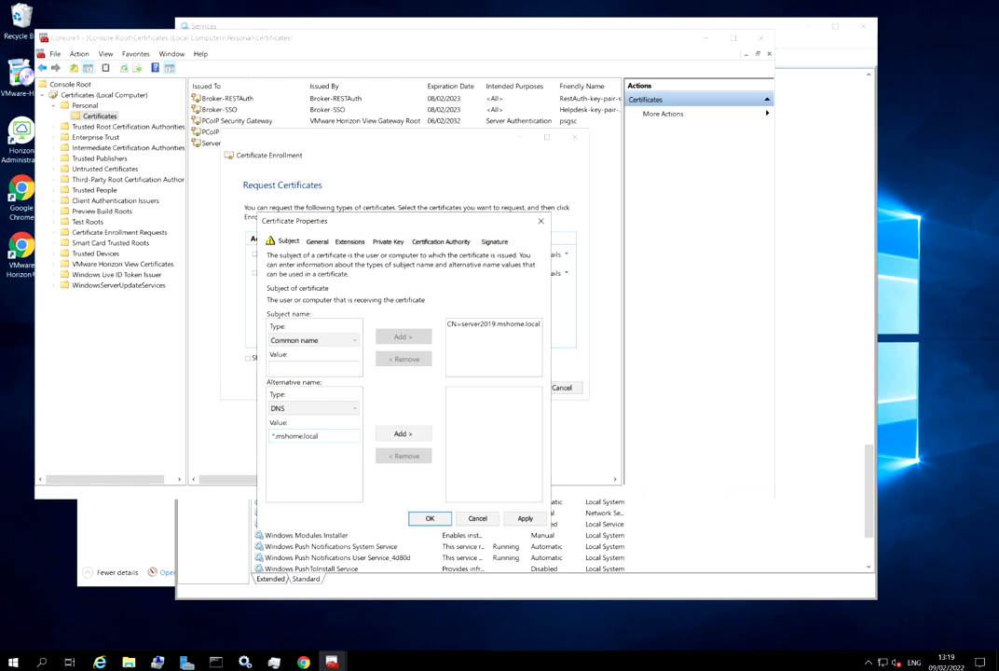
{"action": "left_click", "coordinate": [407, 433]}
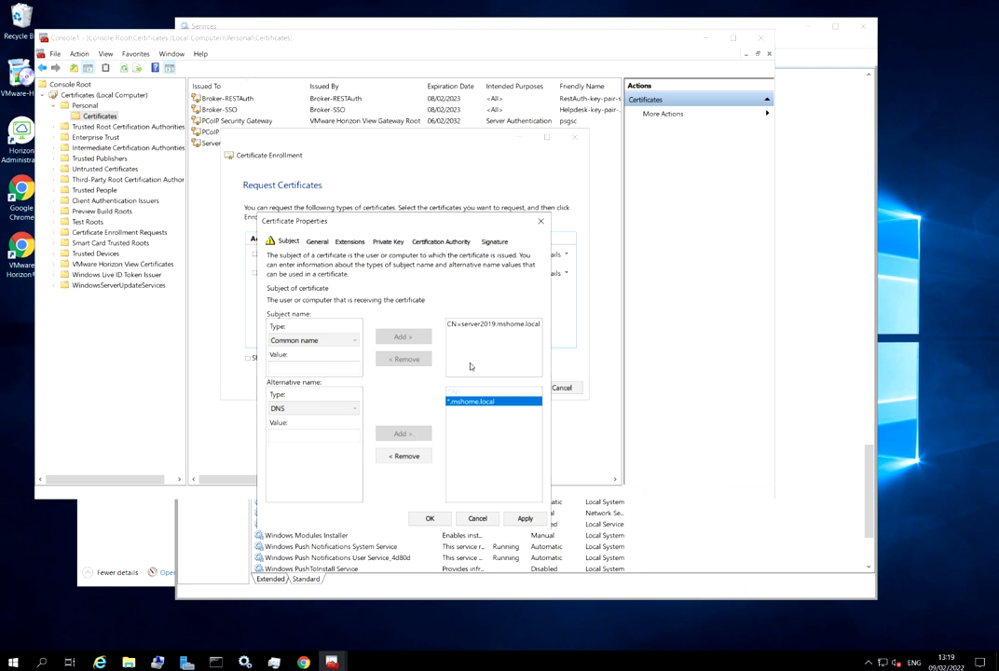
{"action": "left_click", "coordinate": [430, 518]}
- Select the Horizon Server template, enroll the certificate and finish the enrollment wizard
{"action": "left_click", "coordinate": [254, 274]}
{"action": "left_click", "coordinate": [516, 389]}
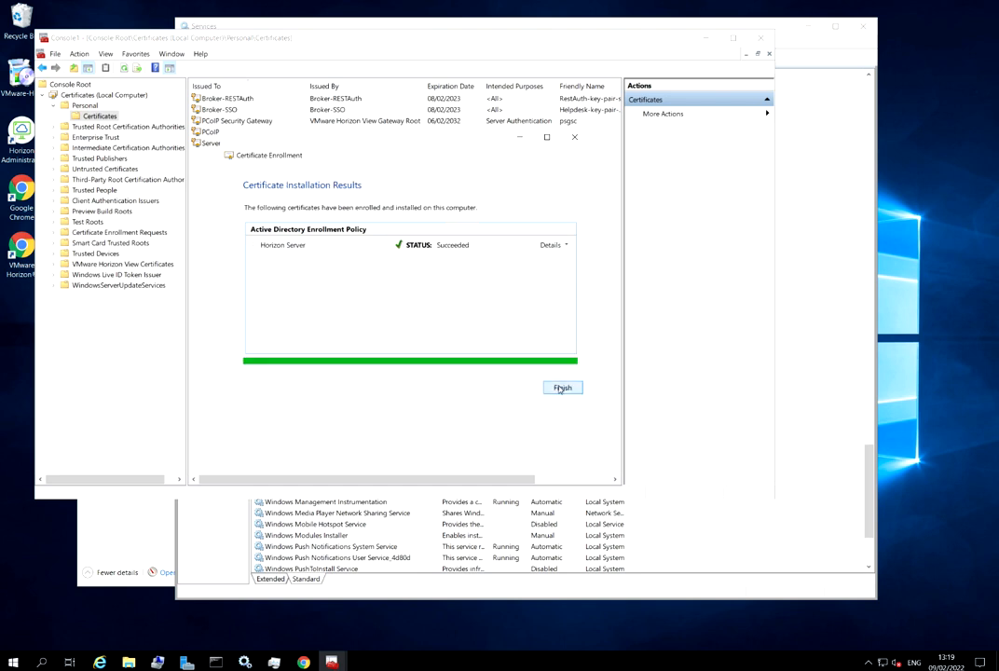
{"action": "left_click", "coordinate": [562, 388]}
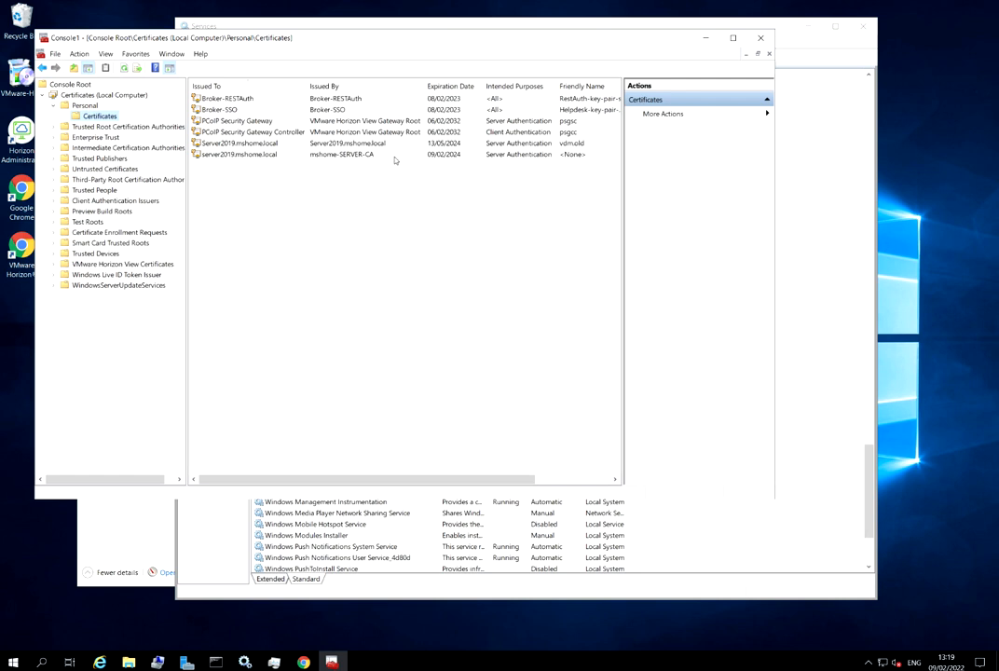
- Set the friendly name of the server2019.mshome.local certificate issued by mshome-SERVER-CA to vdm
{"action": "left_click", "coordinate": [269, 156]}
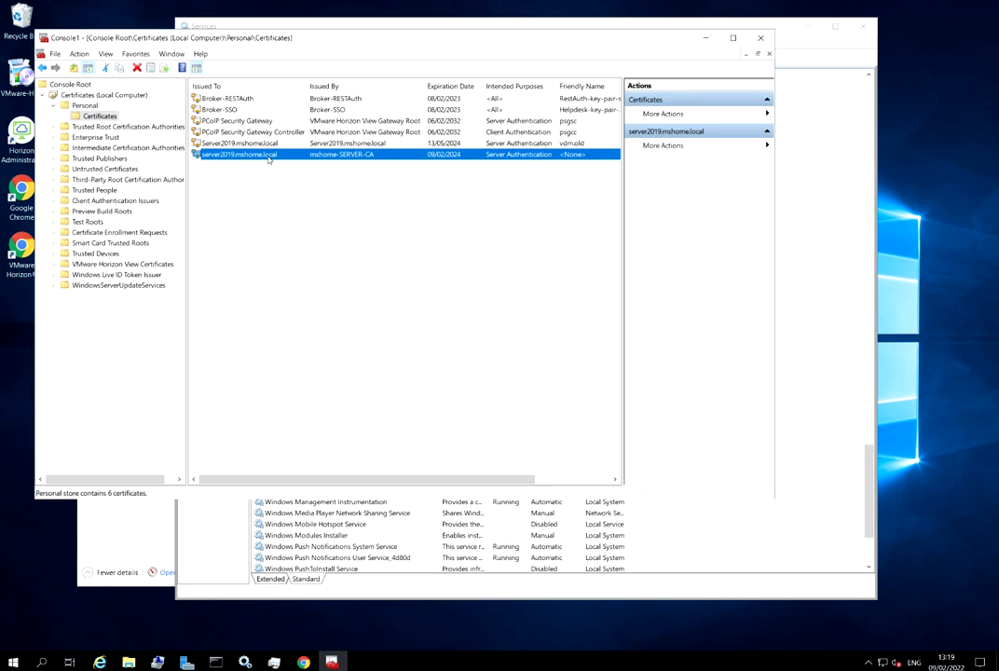
{"action": "right_click", "coordinate": [269, 159]}
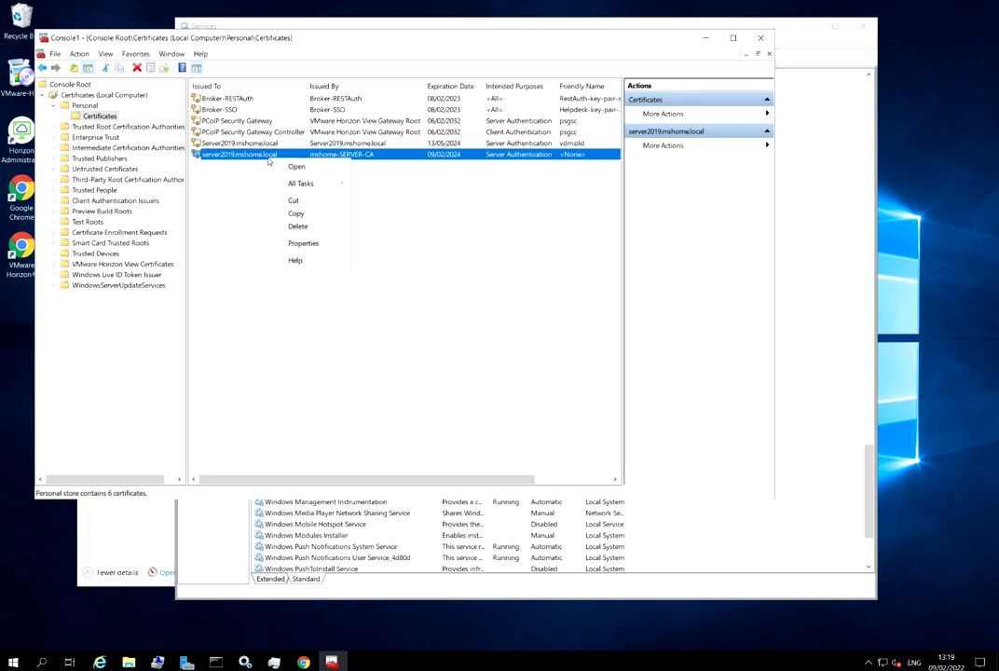
{"action": "left_click", "coordinate": [297, 244]}
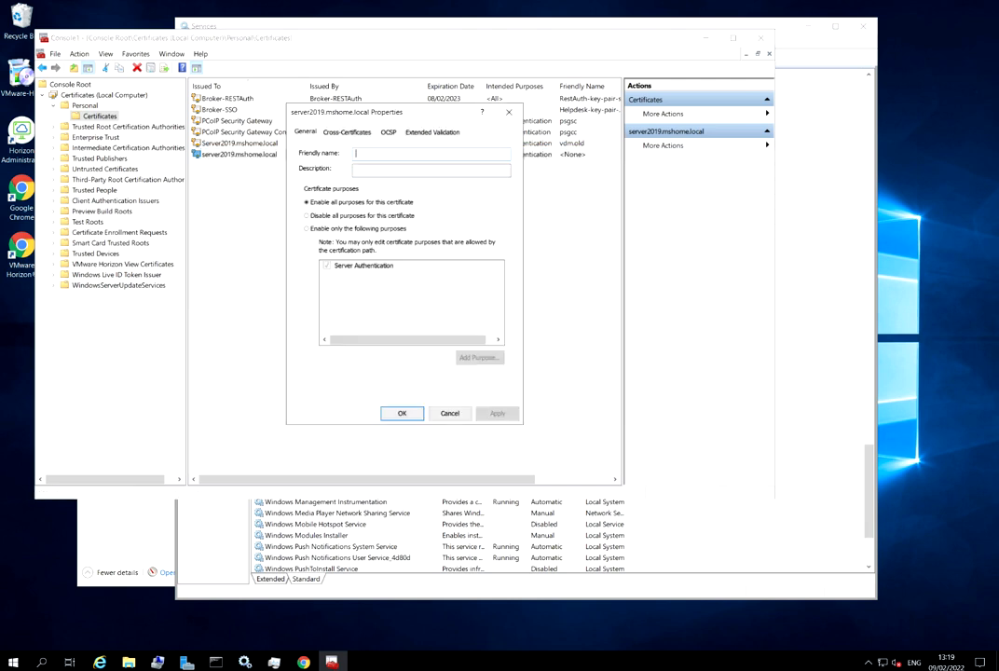
{"action": "type", "text": "vdm"}
{"action": "left_click", "coordinate": [414, 415]}
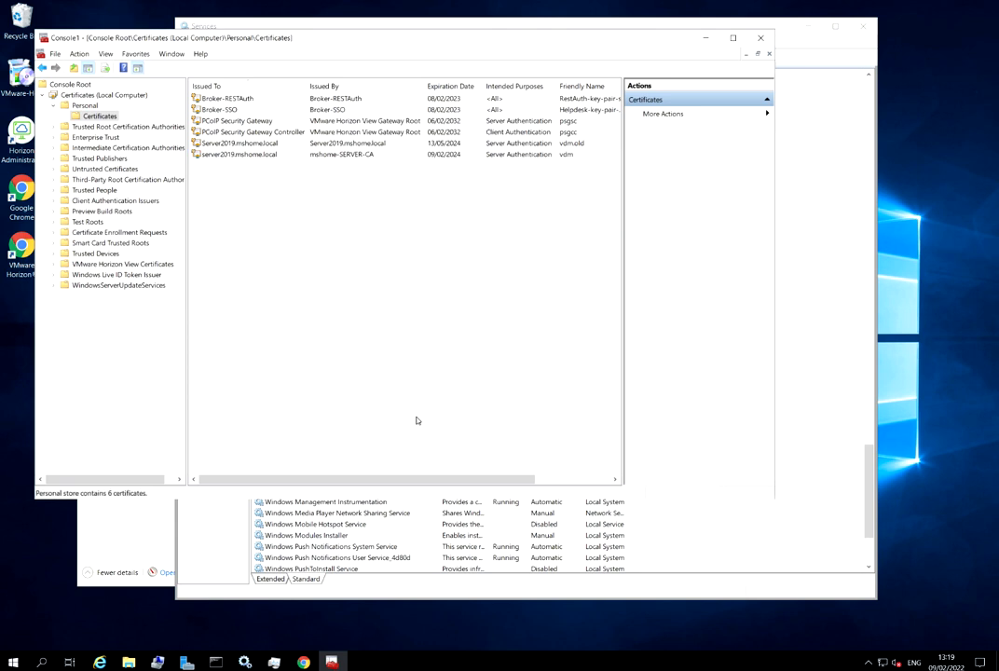
{"action": "left_click", "coordinate": [476, 155]}
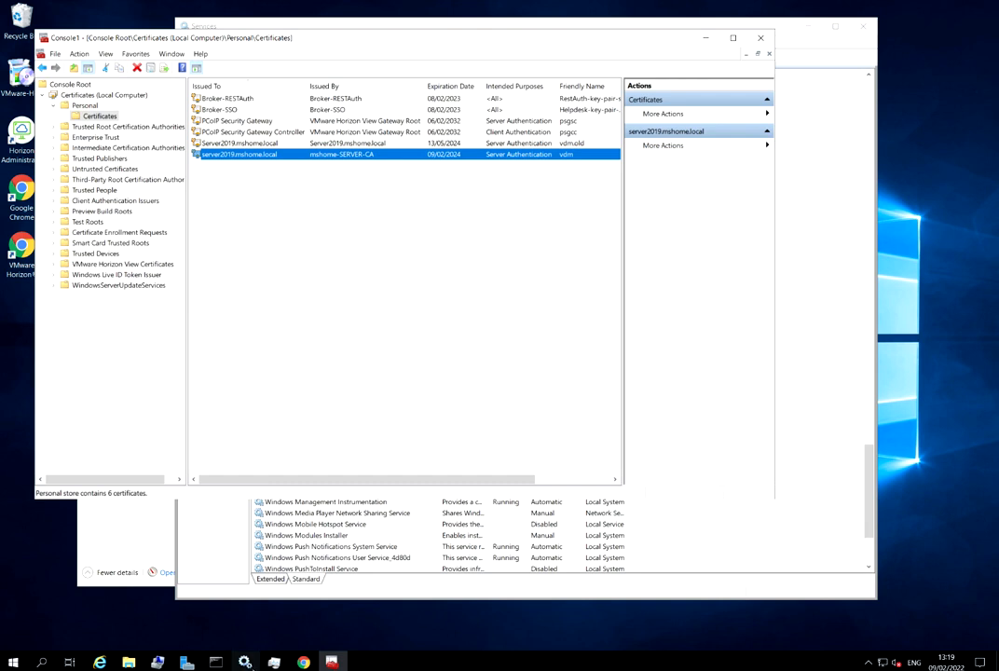
- Switch to Services, restart the VMware Horizon View Connection Server service and refresh the list to follow the Horizon services' startup
{"action": "left_click", "coordinate": [245, 663]}
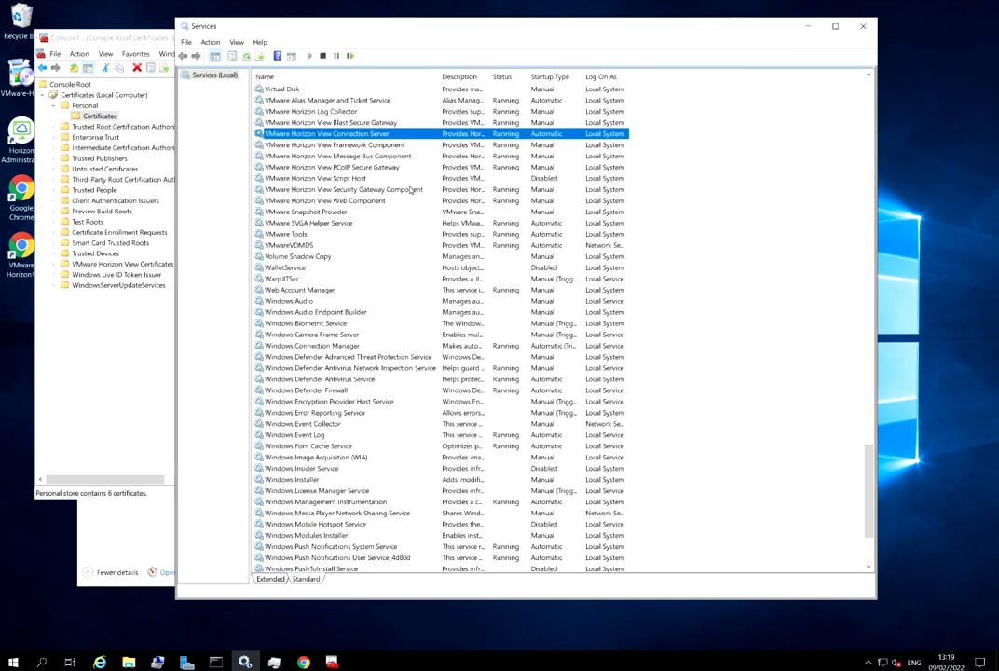
{"action": "left_click", "coordinate": [352, 57]}
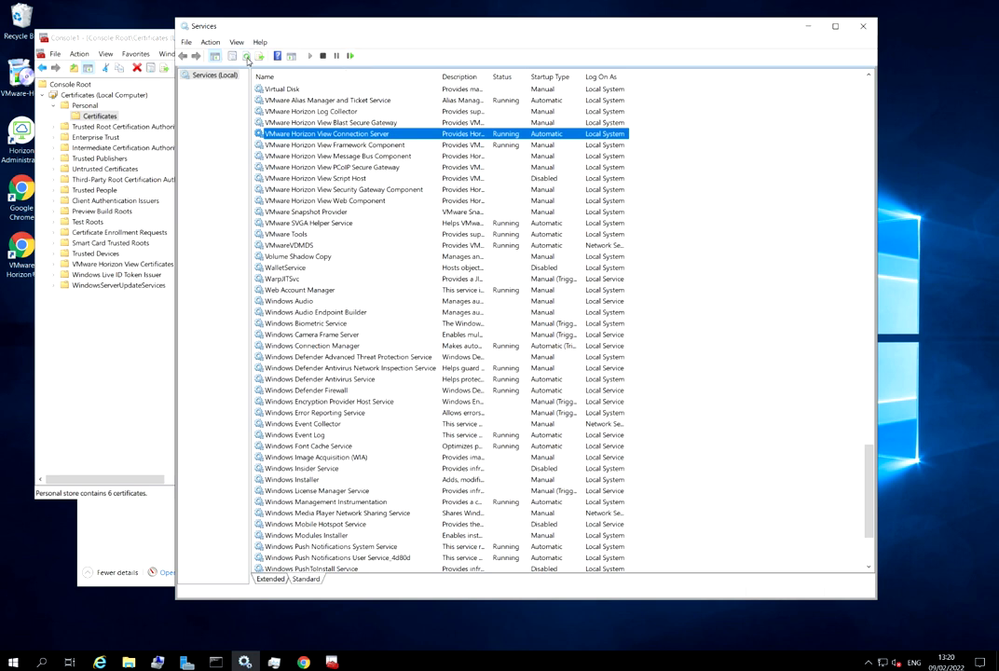
{"action": "left_click", "coordinate": [245, 57]}
{"action": "left_click", "coordinate": [245, 62]}
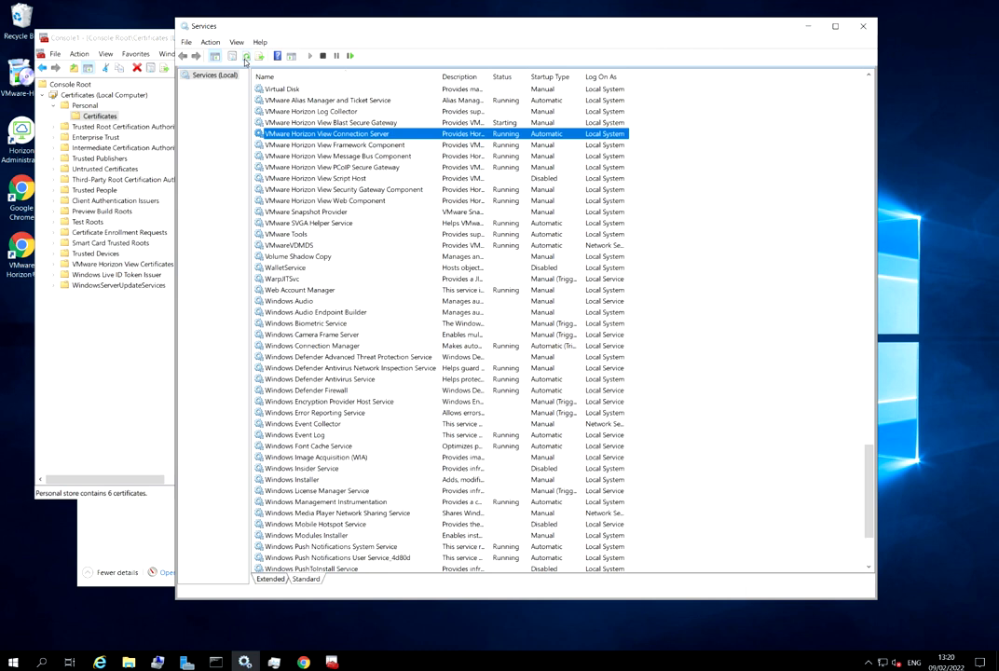
{"action": "left_click", "coordinate": [246, 60]}
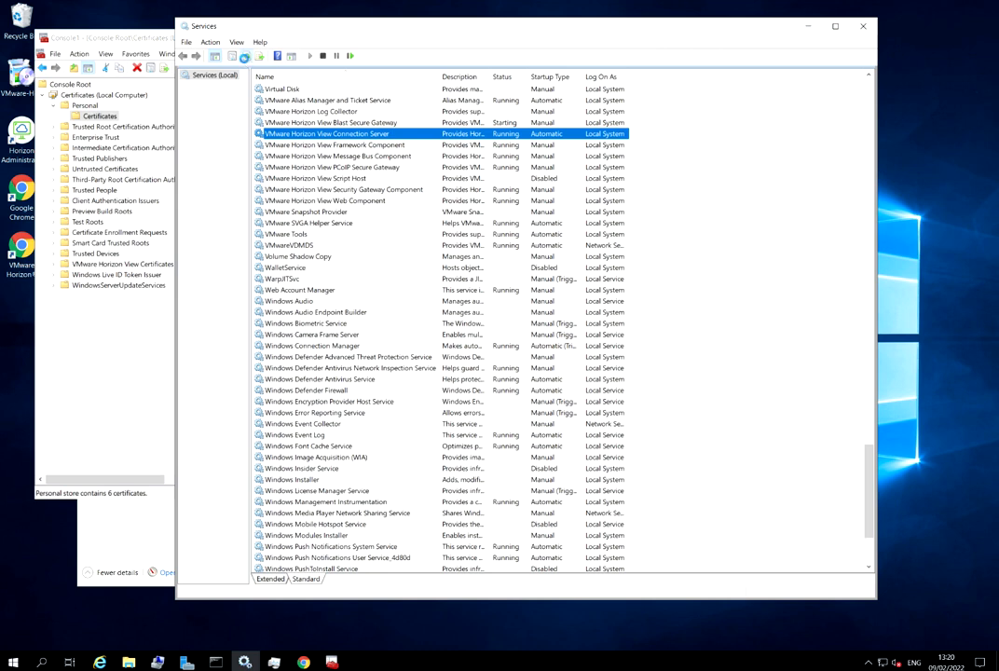
{"action": "left_click", "coordinate": [246, 62]}
{"action": "left_click", "coordinate": [322, 124]}
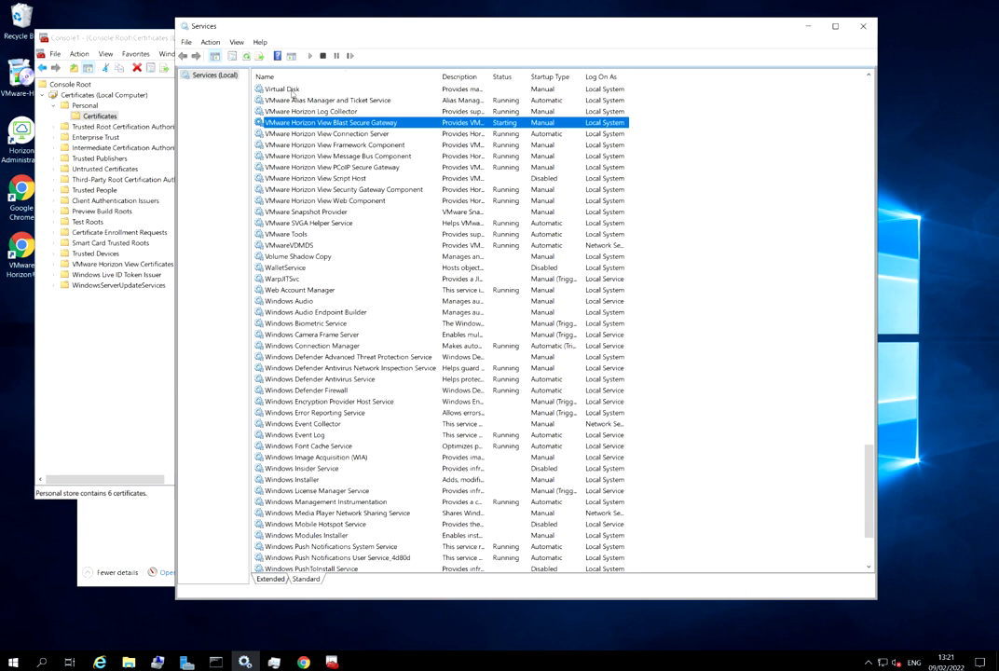
{"action": "left_click", "coordinate": [248, 57]}
- Switch to Chrome and reload the Horizon admin page until the server responds, checking resource usage in Task Manager while waiting
{"action": "left_click", "coordinate": [303, 662]}
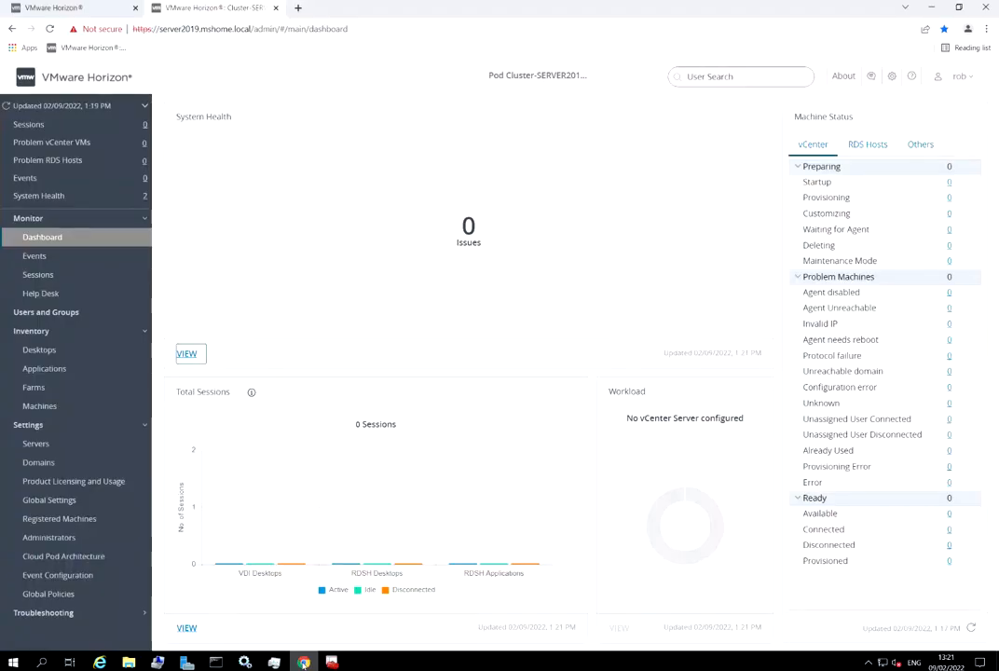
{"action": "left_click", "coordinate": [50, 30]}
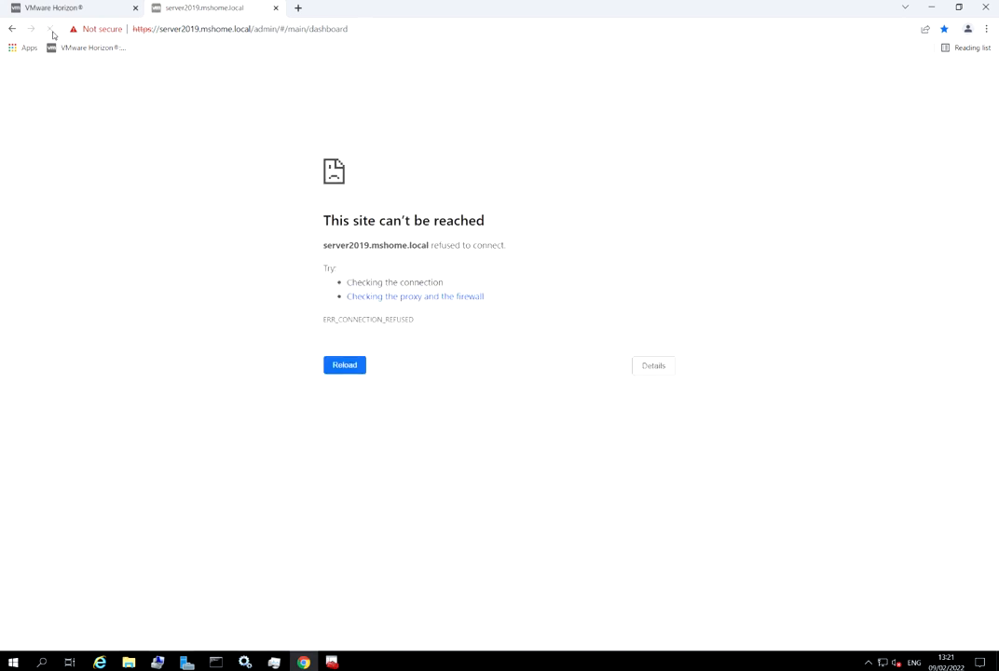
{"action": "left_click", "coordinate": [345, 367]}
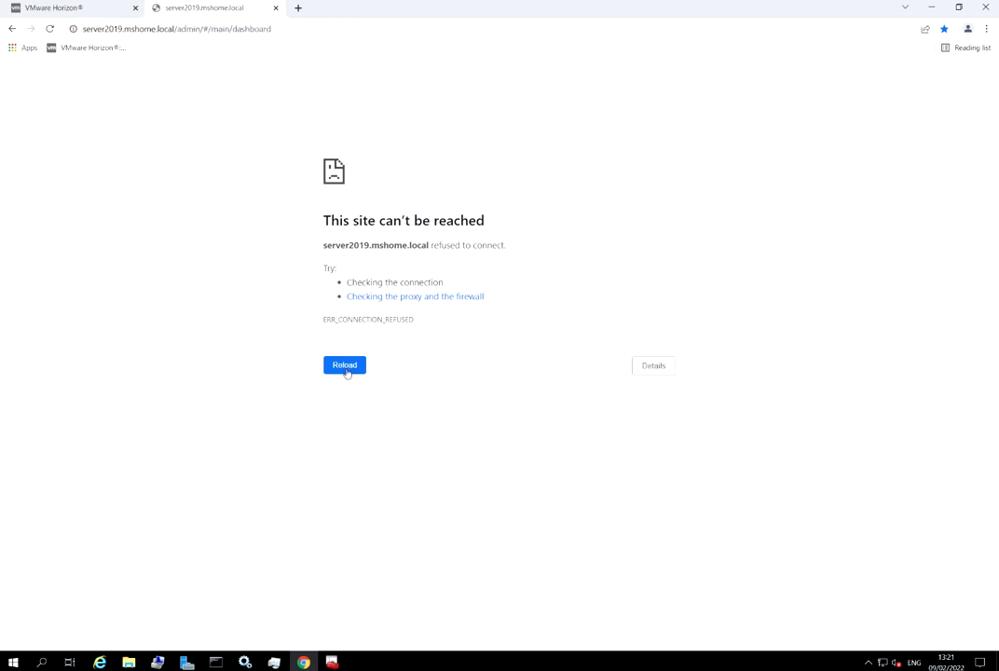
{"action": "left_click", "coordinate": [345, 366]}
{"action": "left_click", "coordinate": [345, 367]}
{"action": "left_click", "coordinate": [345, 366]}
{"action": "left_click", "coordinate": [347, 373]}
{"action": "left_click", "coordinate": [275, 661]}
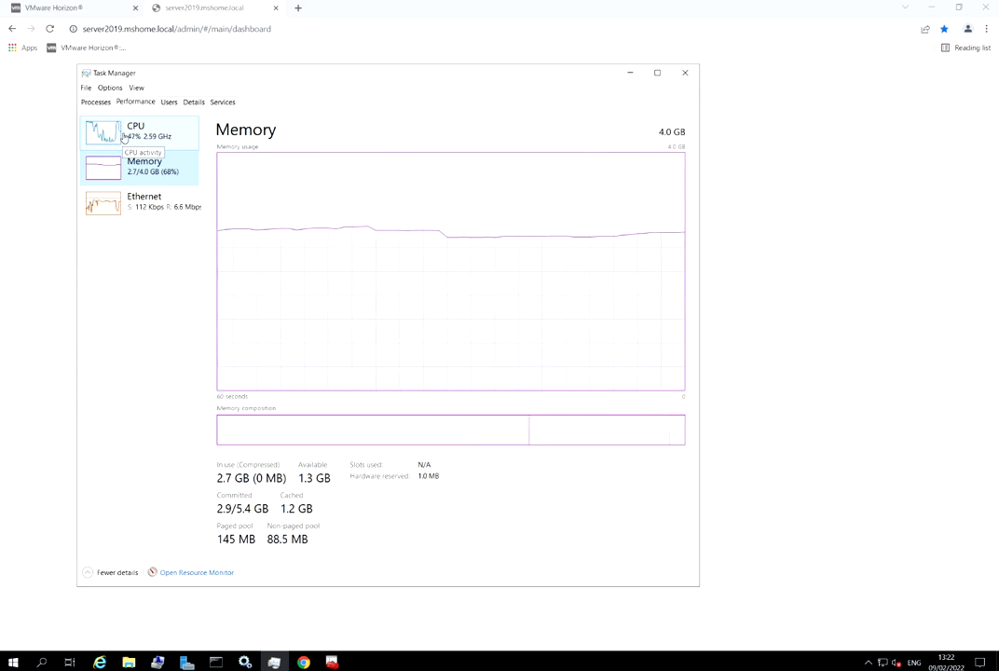
{"action": "left_click", "coordinate": [784, 294]}
{"action": "left_click", "coordinate": [354, 369]}
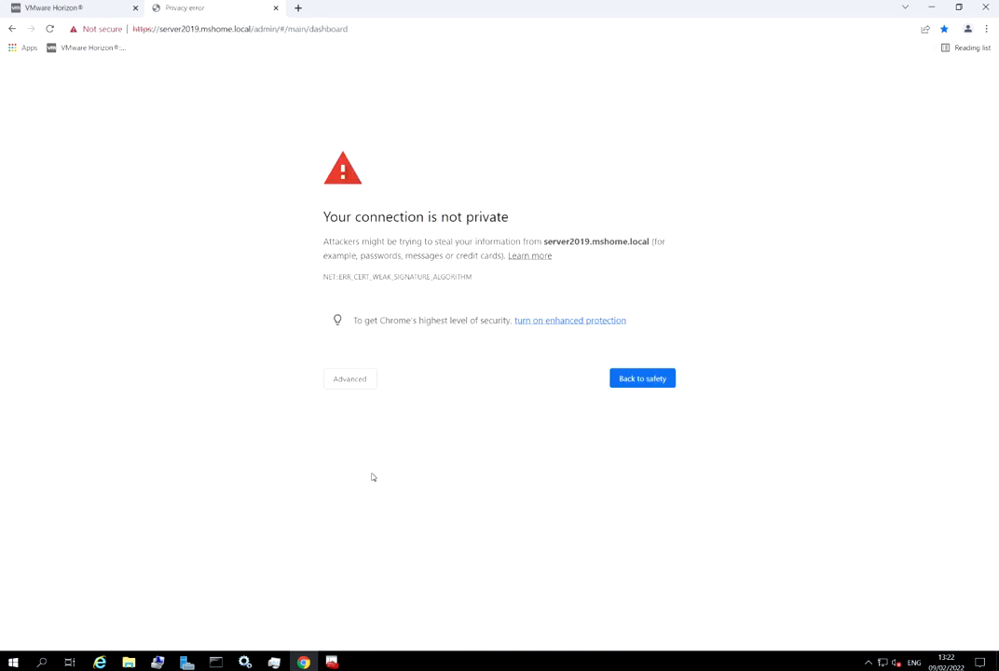
- Proceed past the browser's privacy warning to server2019.mshome.local and sign in to the Horizon console with the account password
{"action": "left_click", "coordinate": [353, 381]}
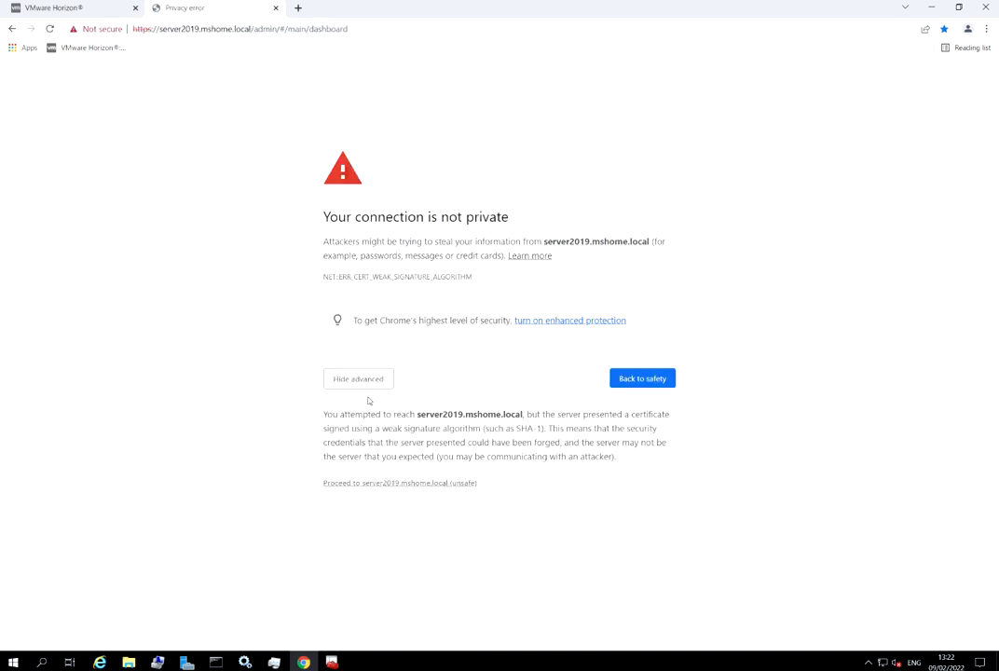
{"action": "left_click", "coordinate": [414, 485]}
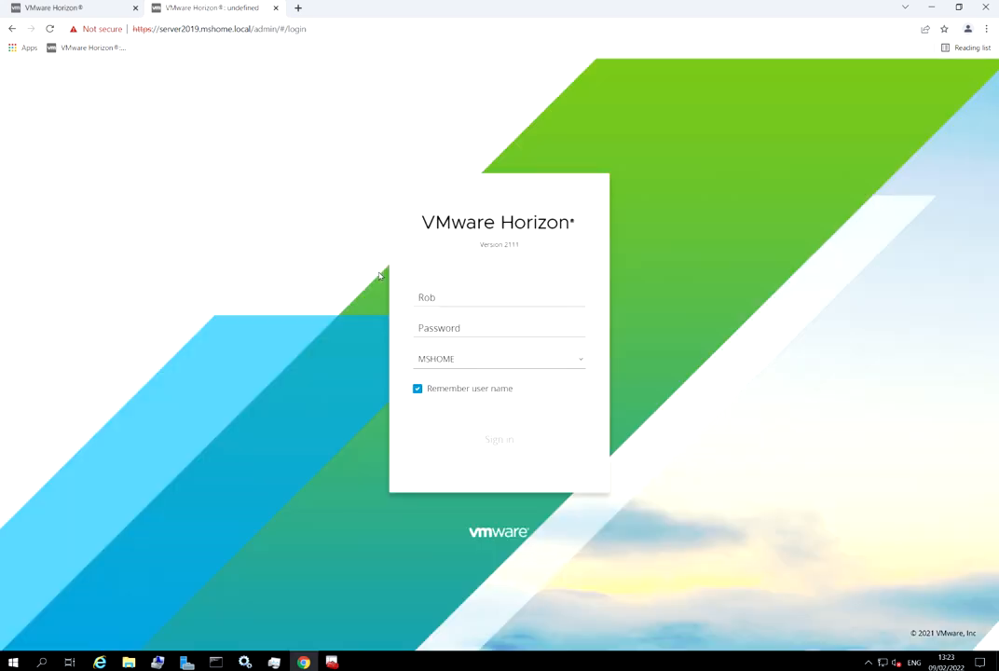
{"action": "left_click", "coordinate": [510, 329]}
{"action": "type", "text": "••••••"}
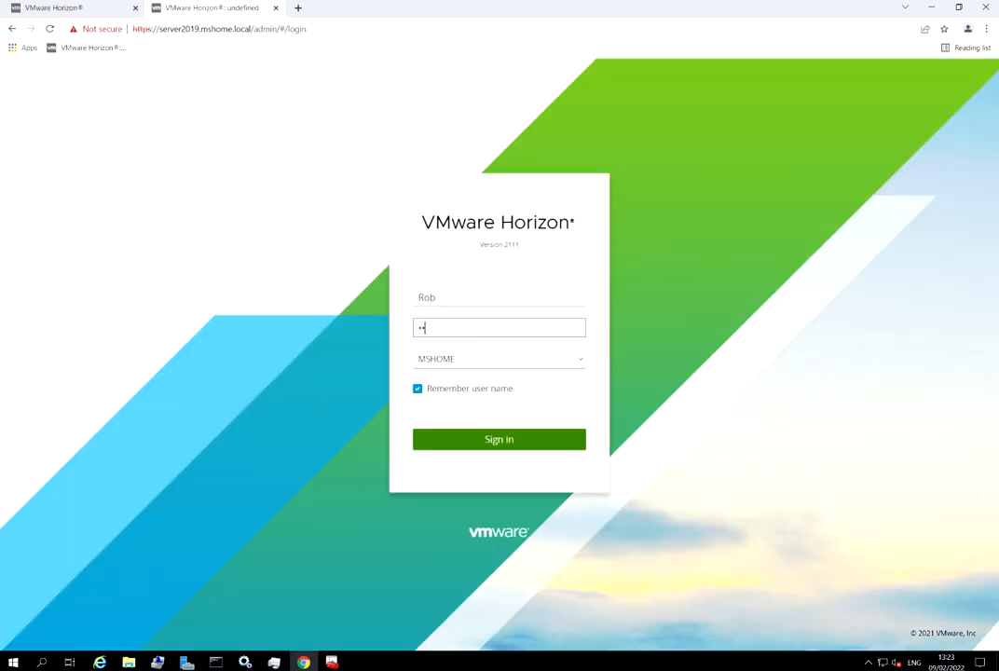
{"action": "key", "text": "Return"}
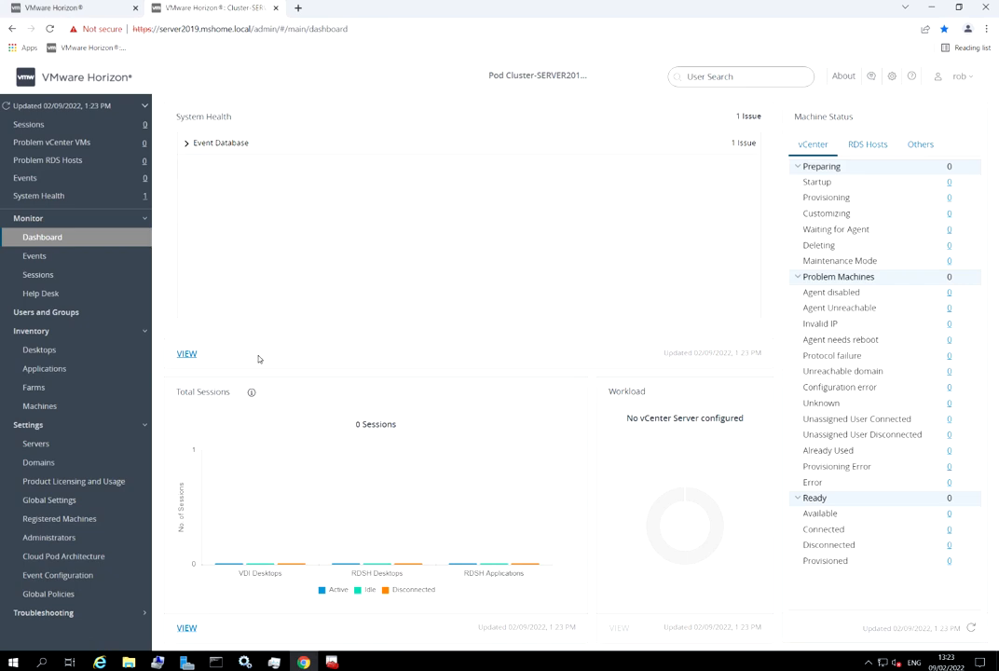
- View the System Health components, check the connection server's status and TLS certificate, and close the details
{"action": "left_click", "coordinate": [186, 355]}
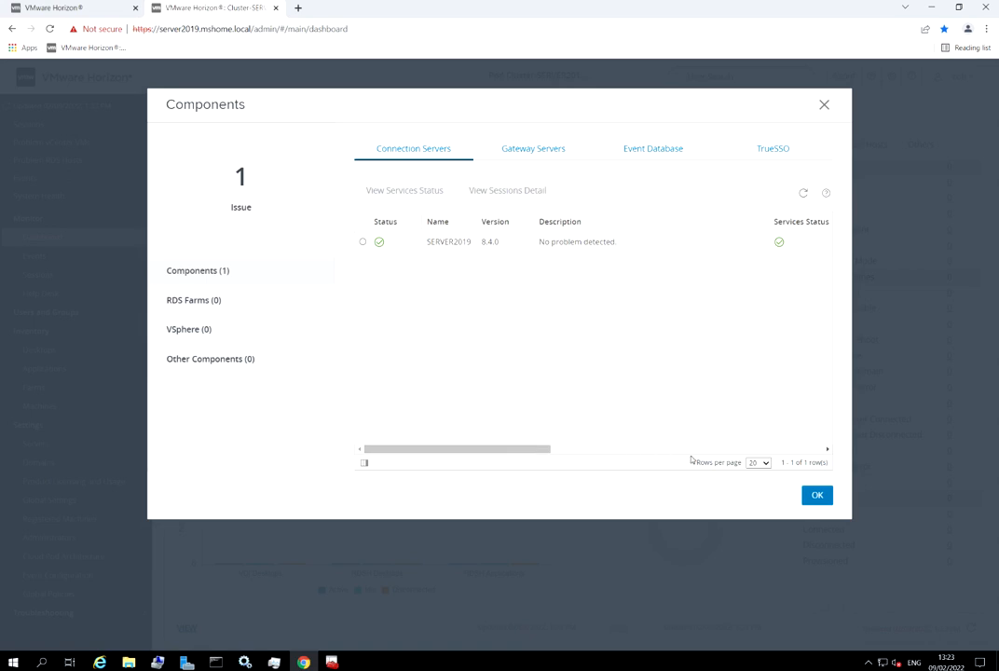
{"action": "left_click_drag", "start_coordinate": [546, 451], "coordinate": [778, 453]}
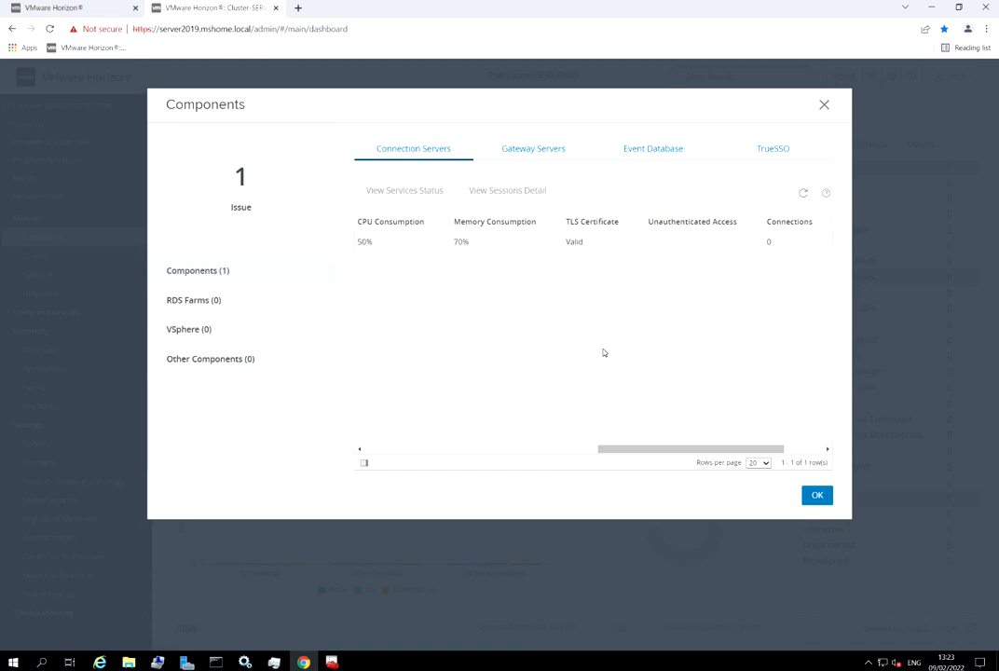
{"action": "left_click_drag", "start_coordinate": [652, 451], "coordinate": [402, 455]}
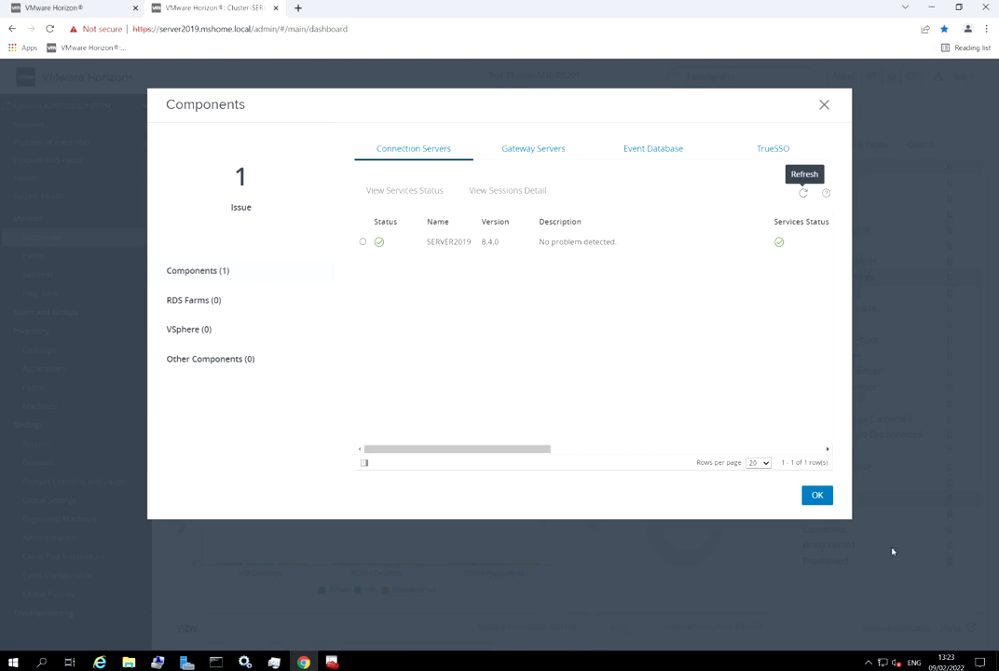
{"action": "left_click", "coordinate": [826, 499]}
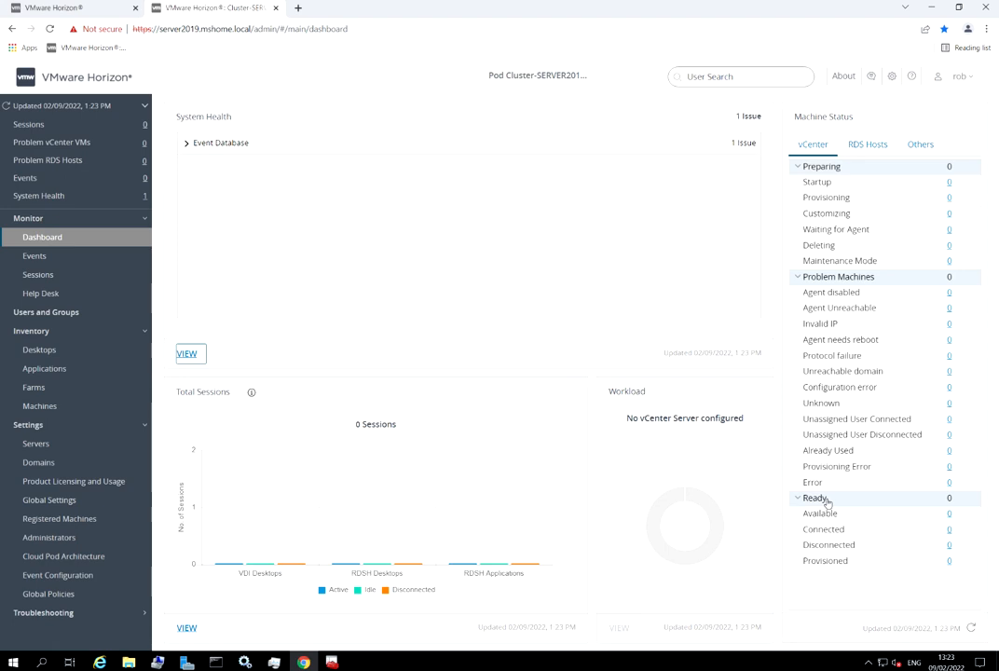